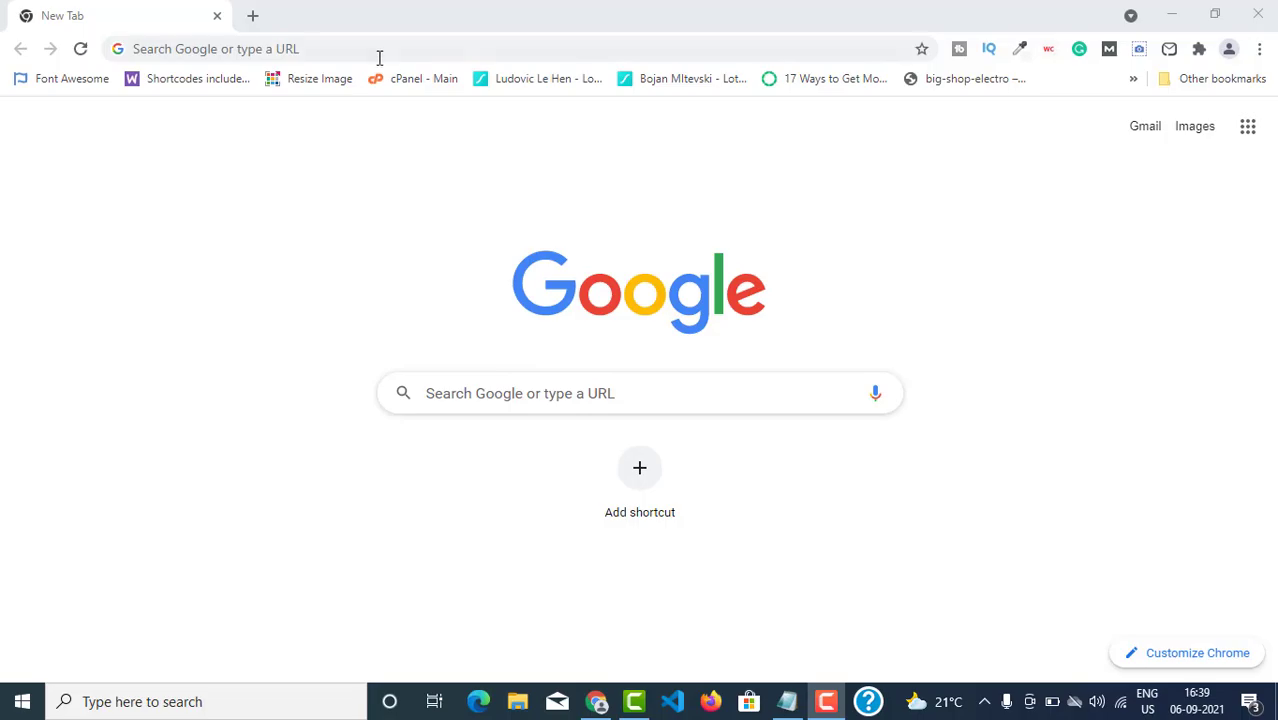
# Load skillshare.com in the new tab using the address bar's 'skill' suggestion.
pyautogui.click(379, 52)
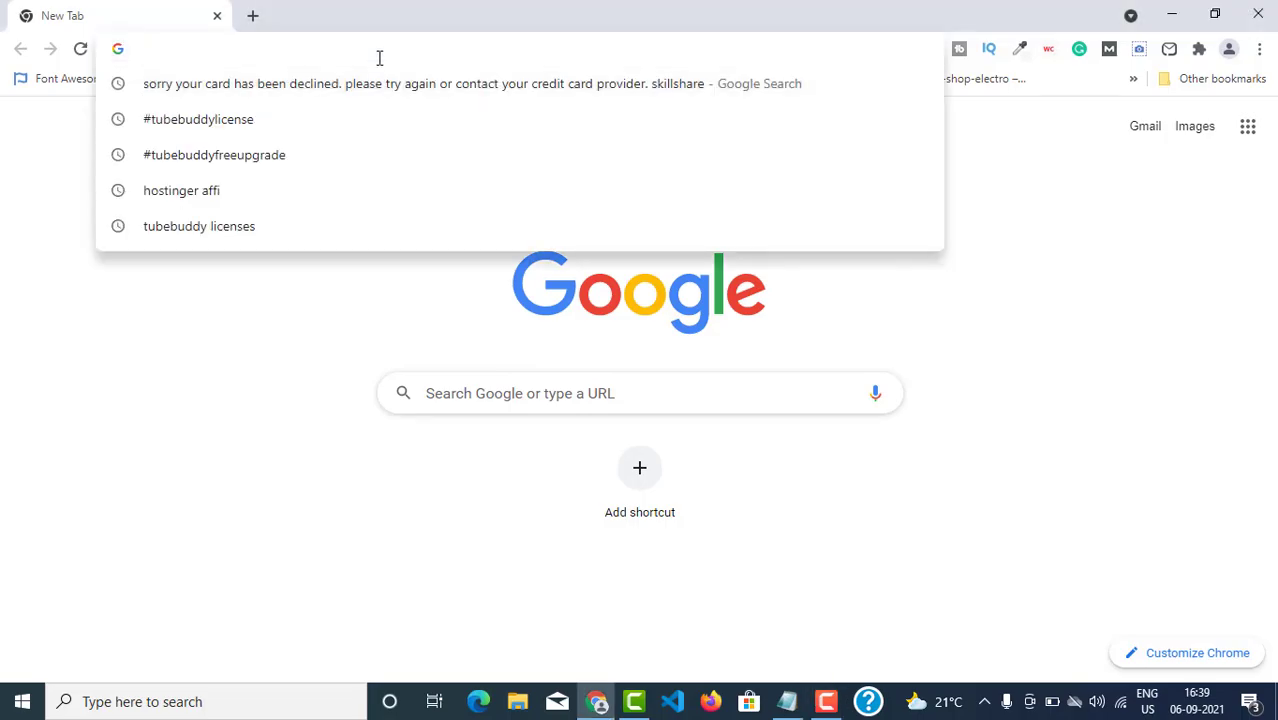
pyautogui.write('skill')
pyautogui.press('Right')
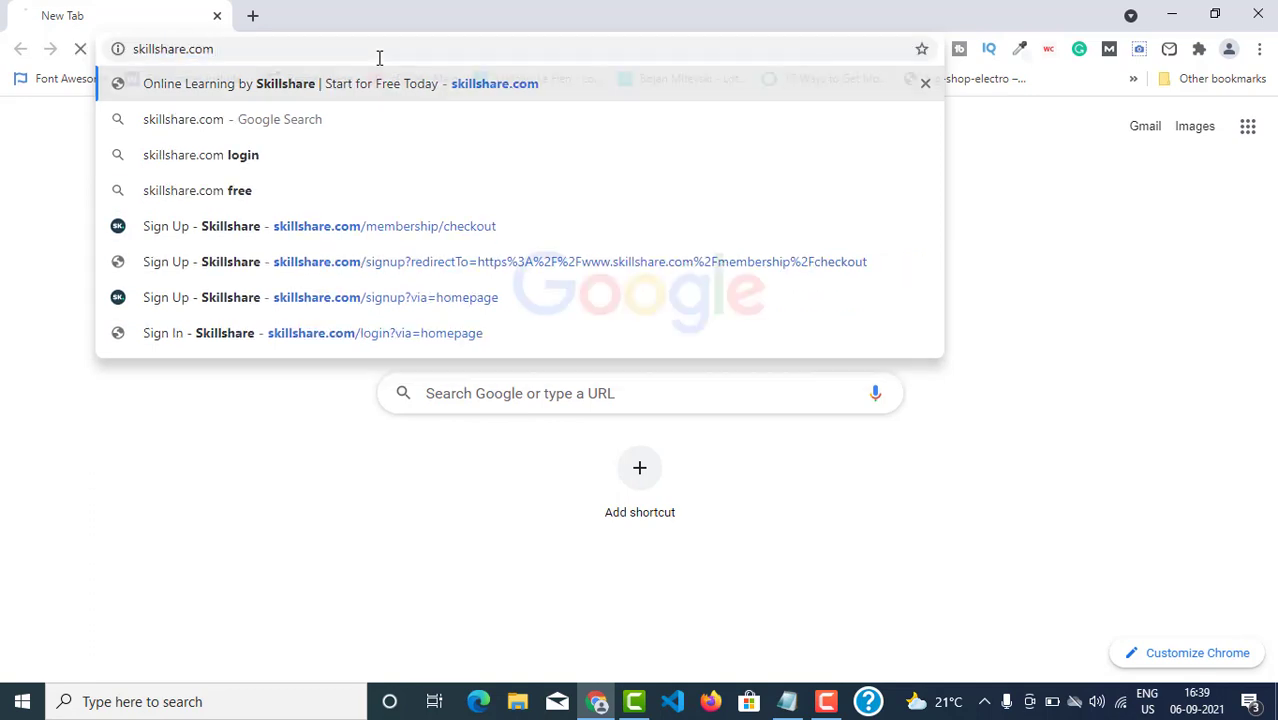
pyautogui.press('Return')
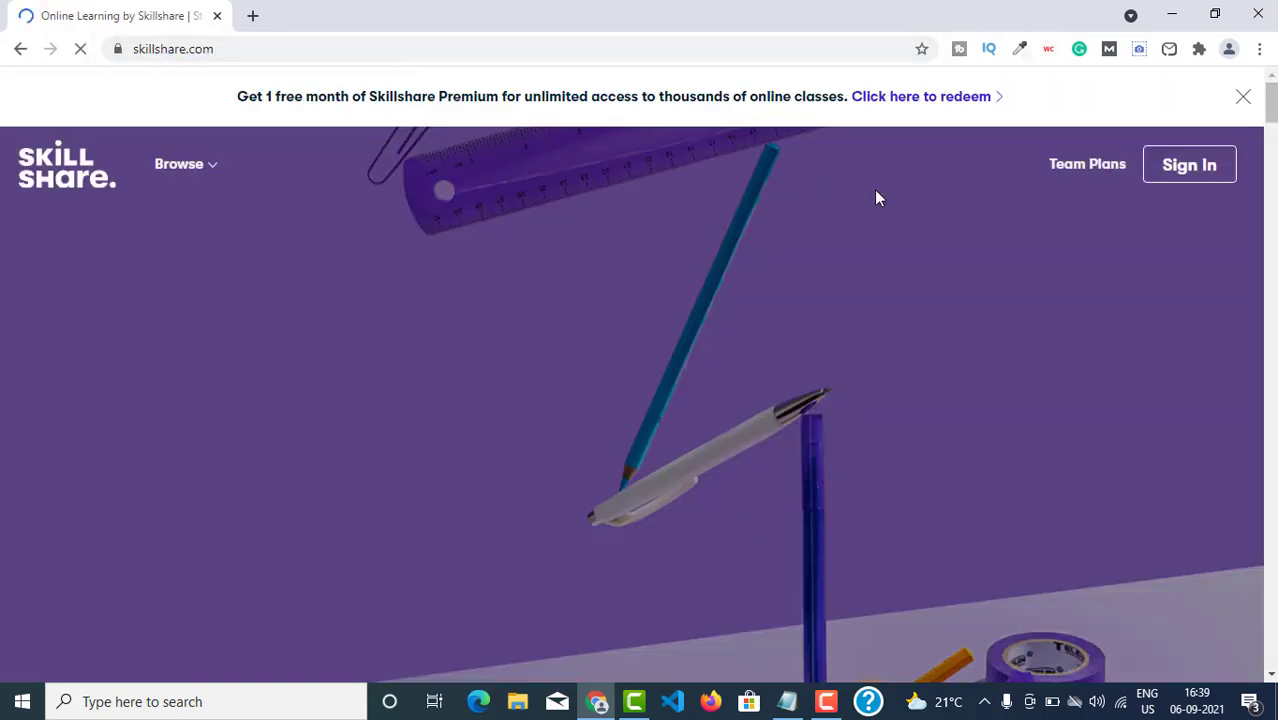
# Open the Skillshare sign-in page and choose Continue with Google.
pyautogui.click(1180, 170)
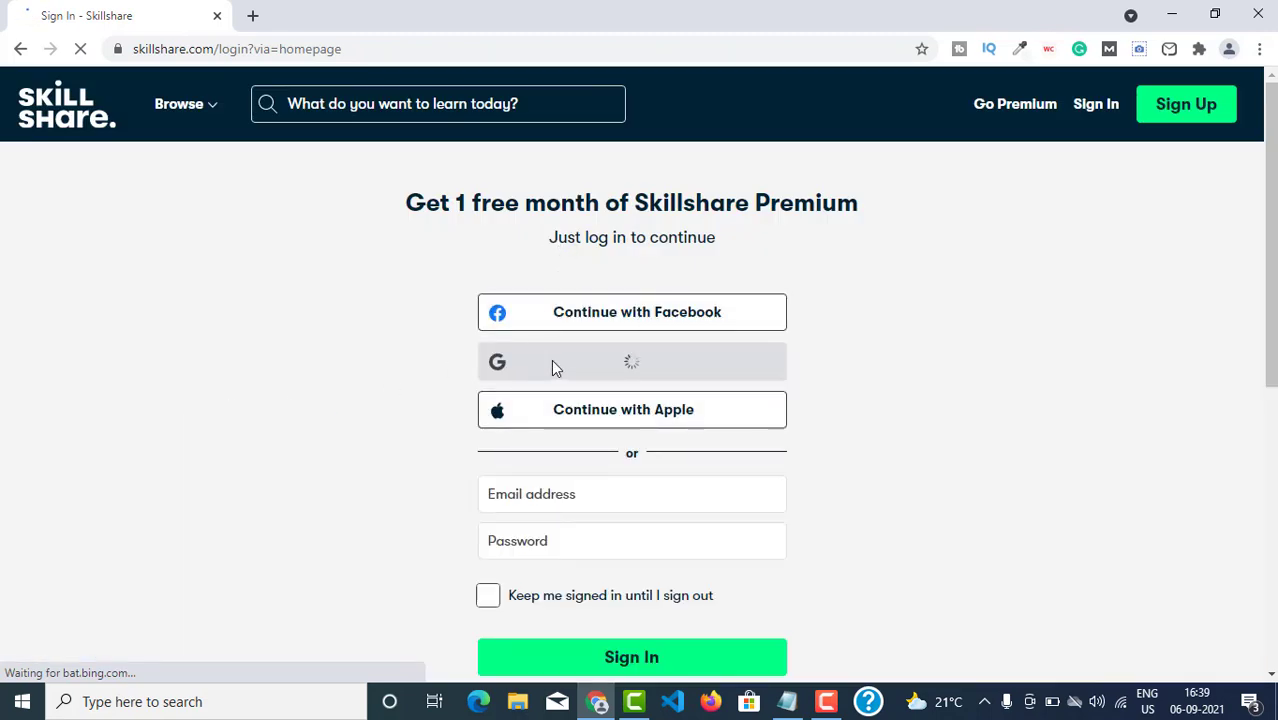
pyautogui.click(536, 493)
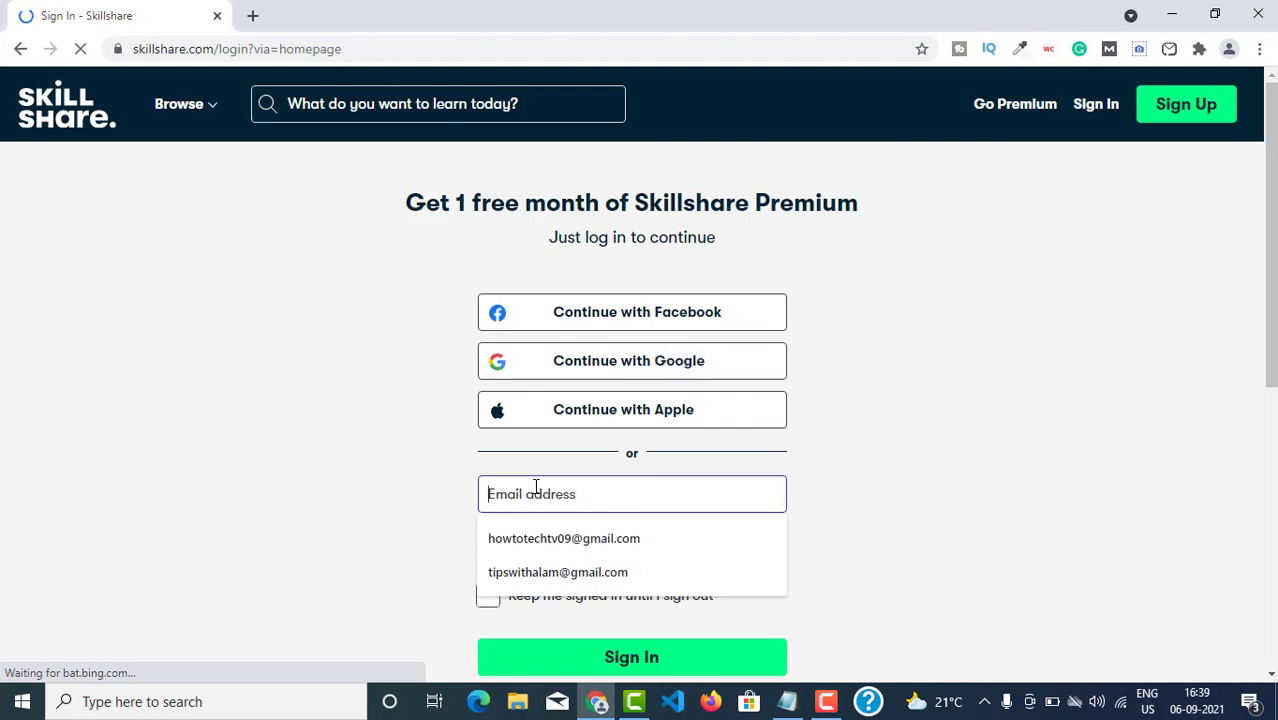
pyautogui.click(442, 434)
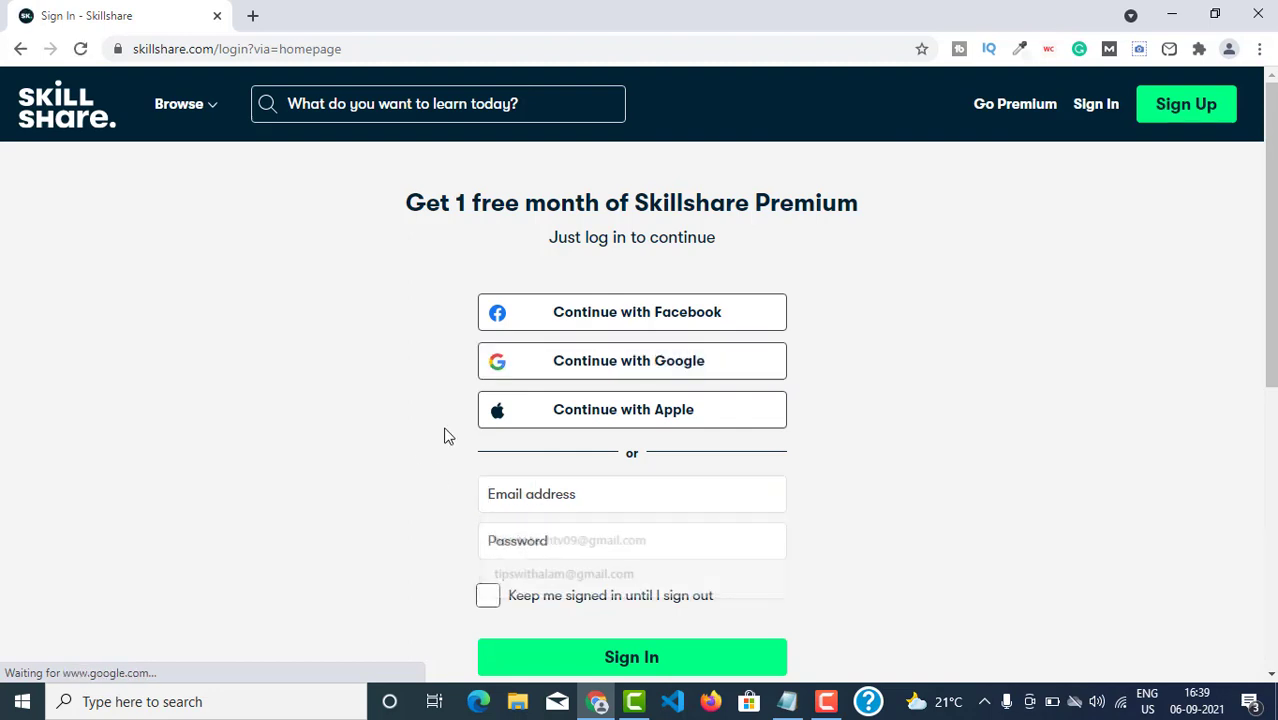
pyautogui.click(592, 360)
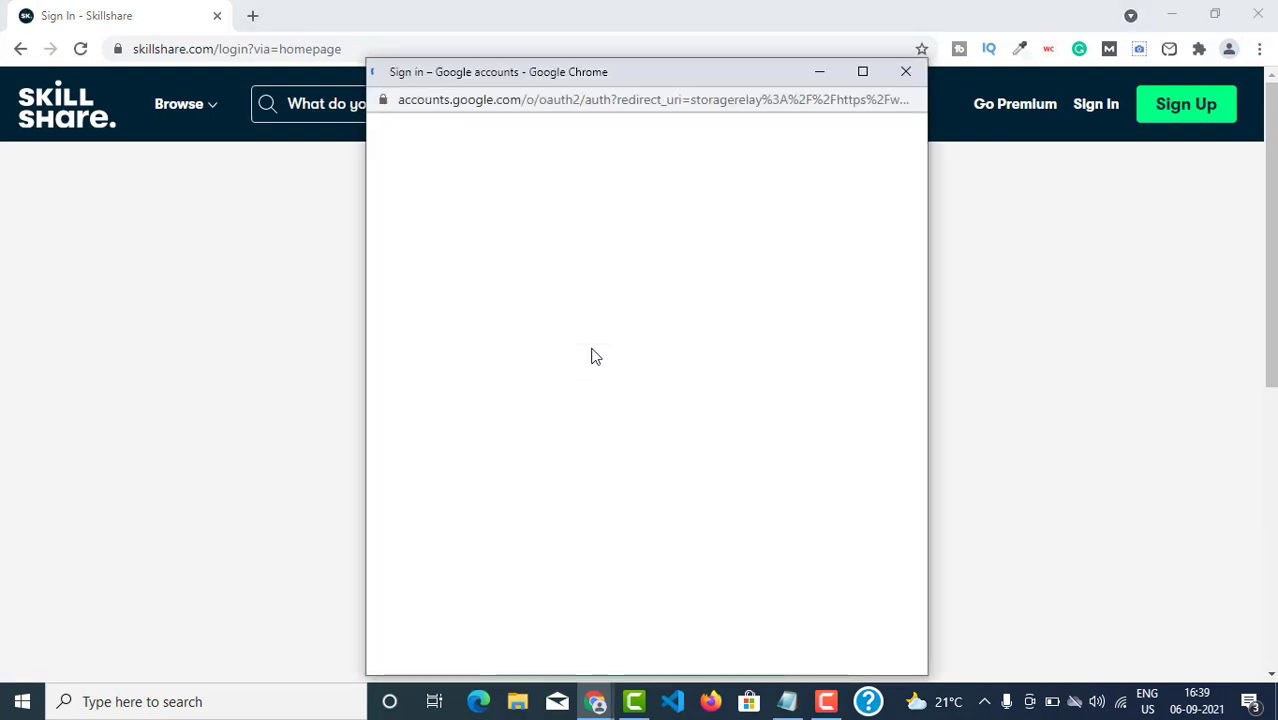
# Enter the Google account's e-mail address and password to finish signing in.
pyautogui.click(560, 314)
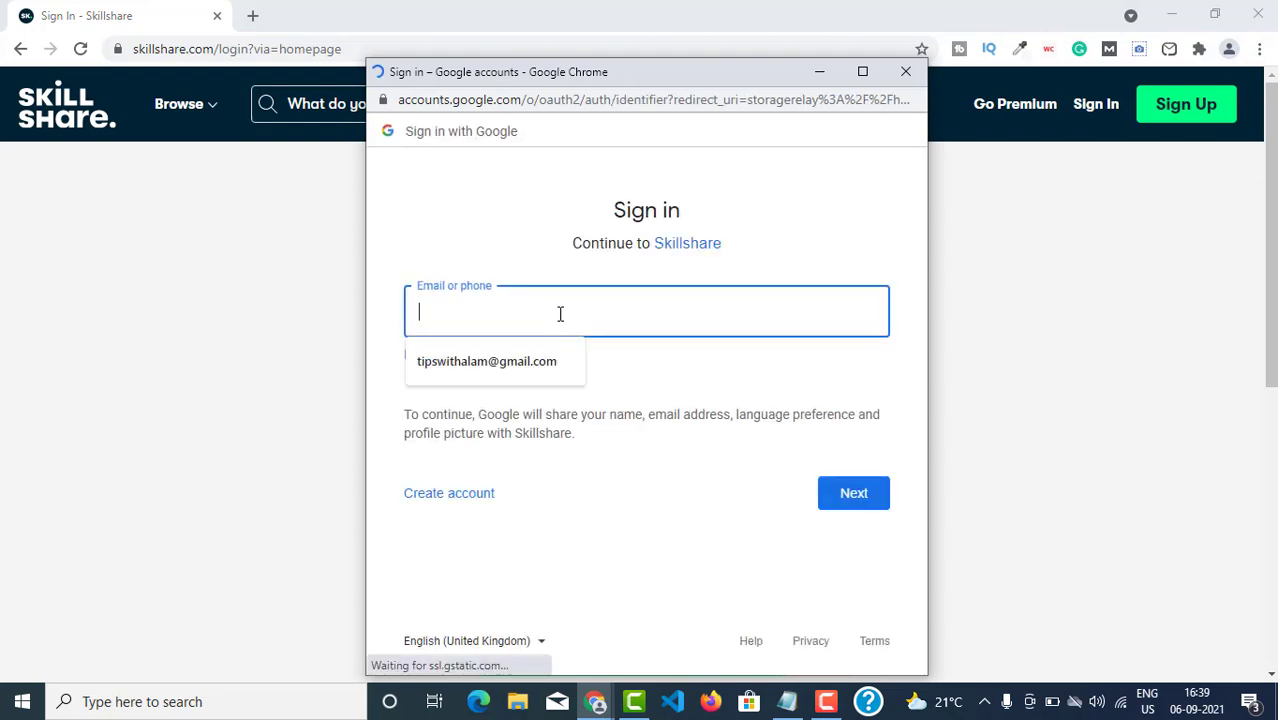
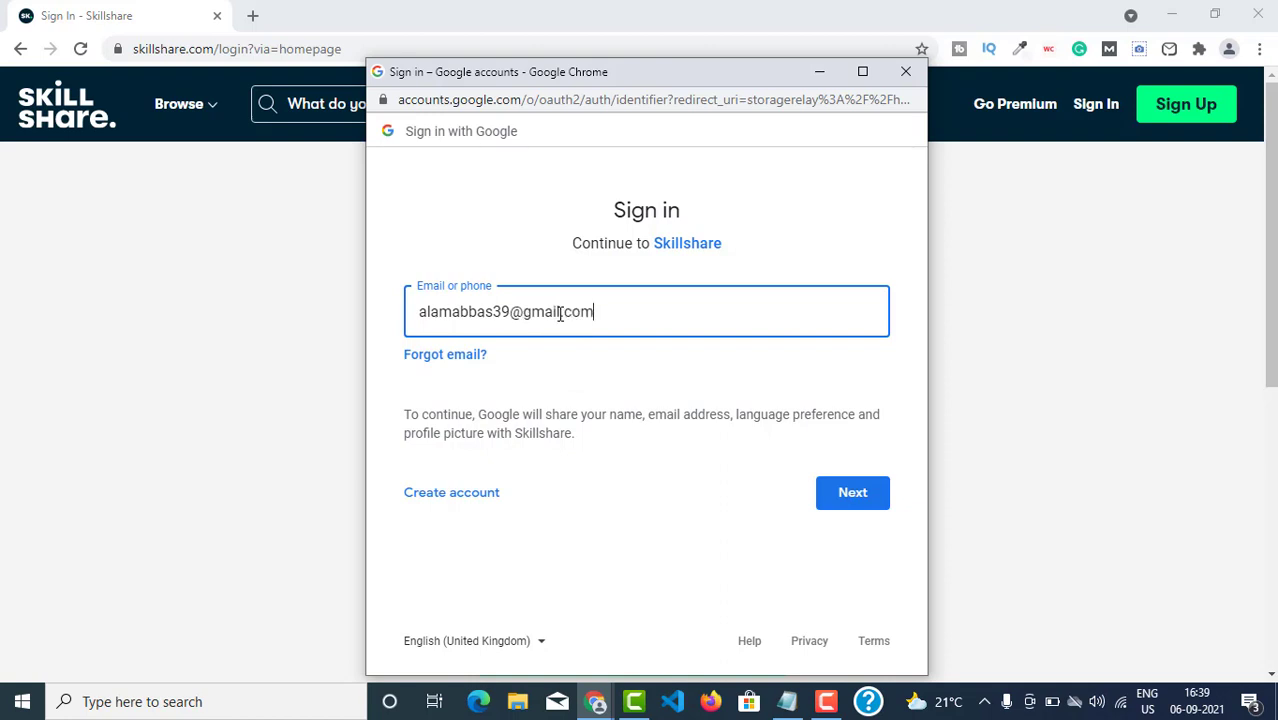
pyautogui.press('Return')
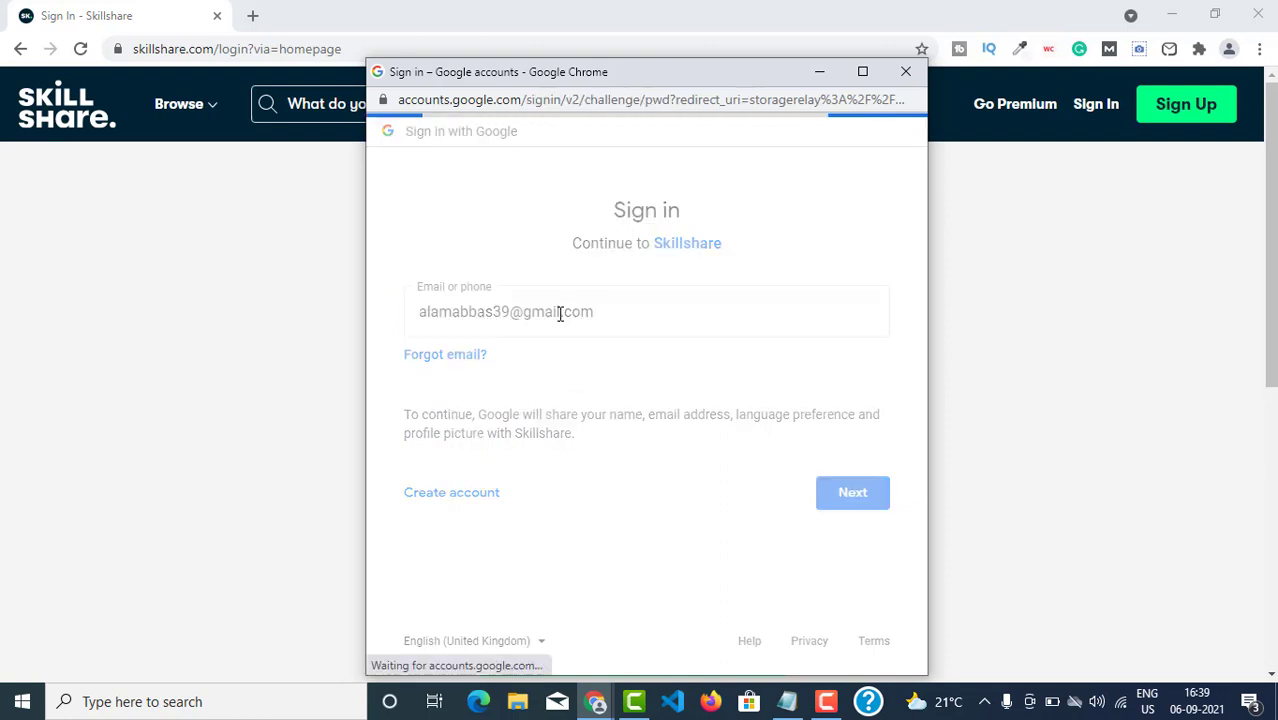
pyautogui.write('•')
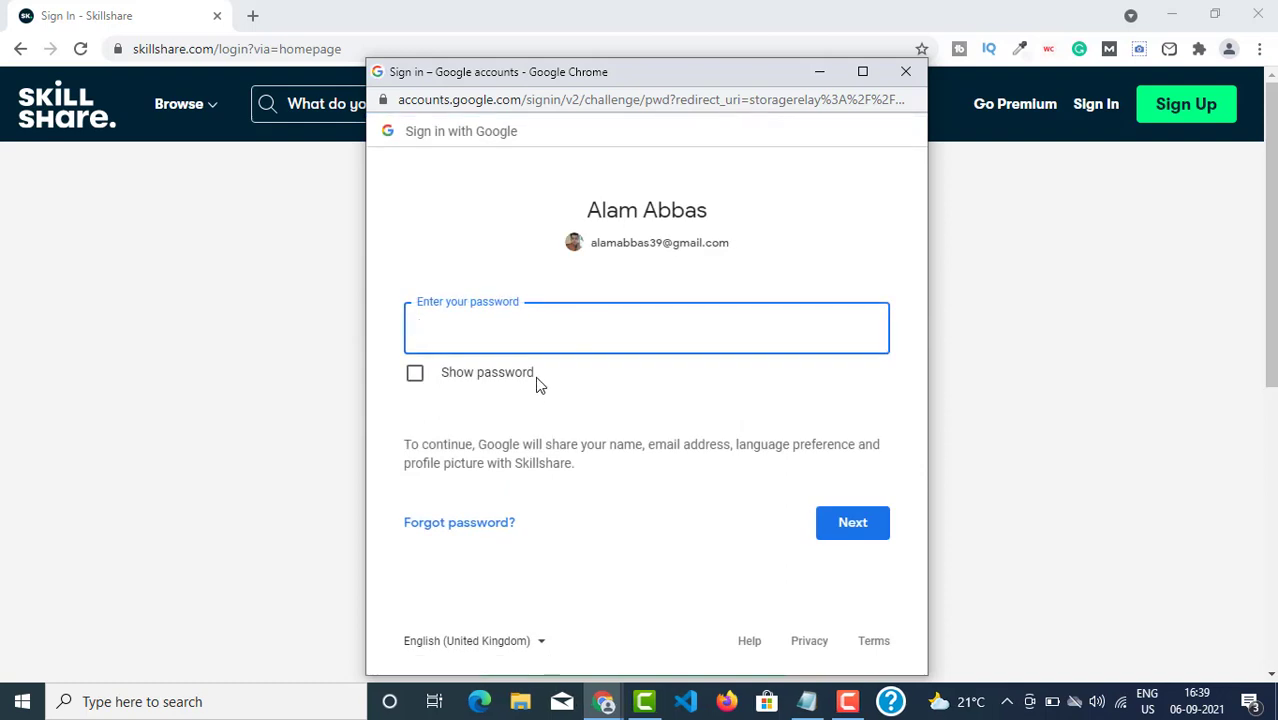
pyautogui.write('••••••••••')
pyautogui.press('Return')
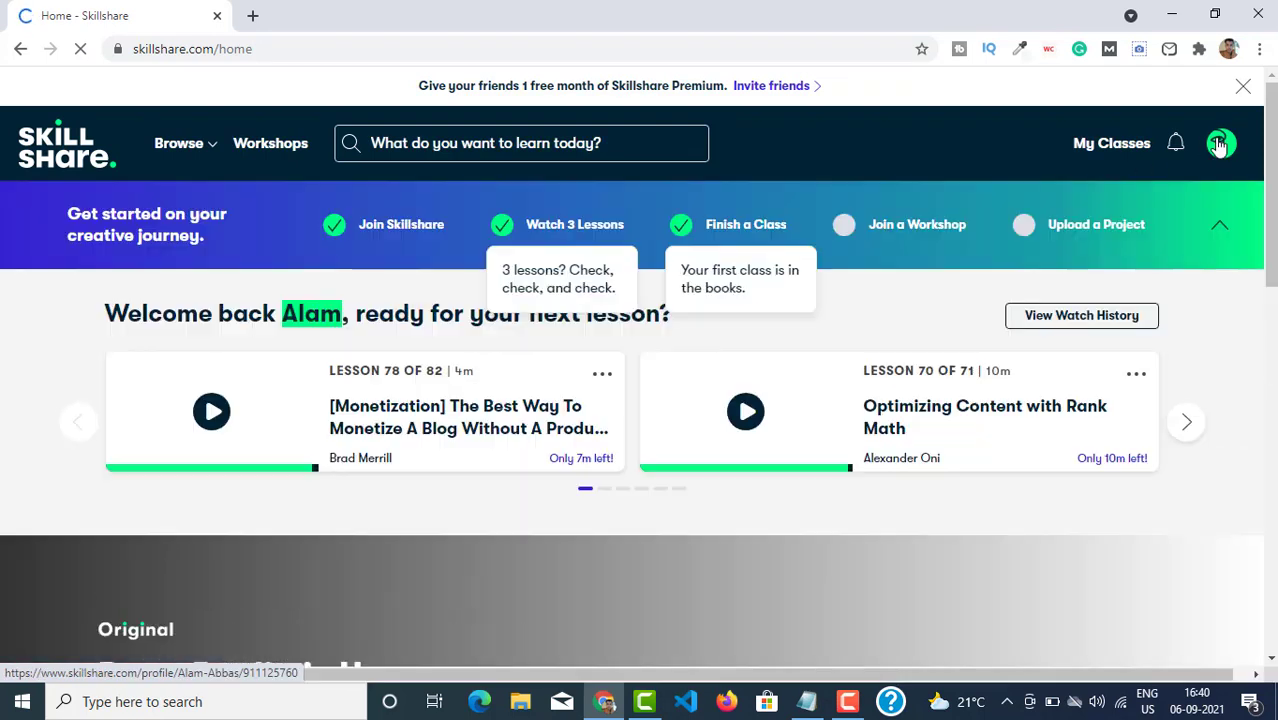
# Go to Account Settings via the avatar menu and open the Payments section.
pyautogui.moveTo(1219, 145)
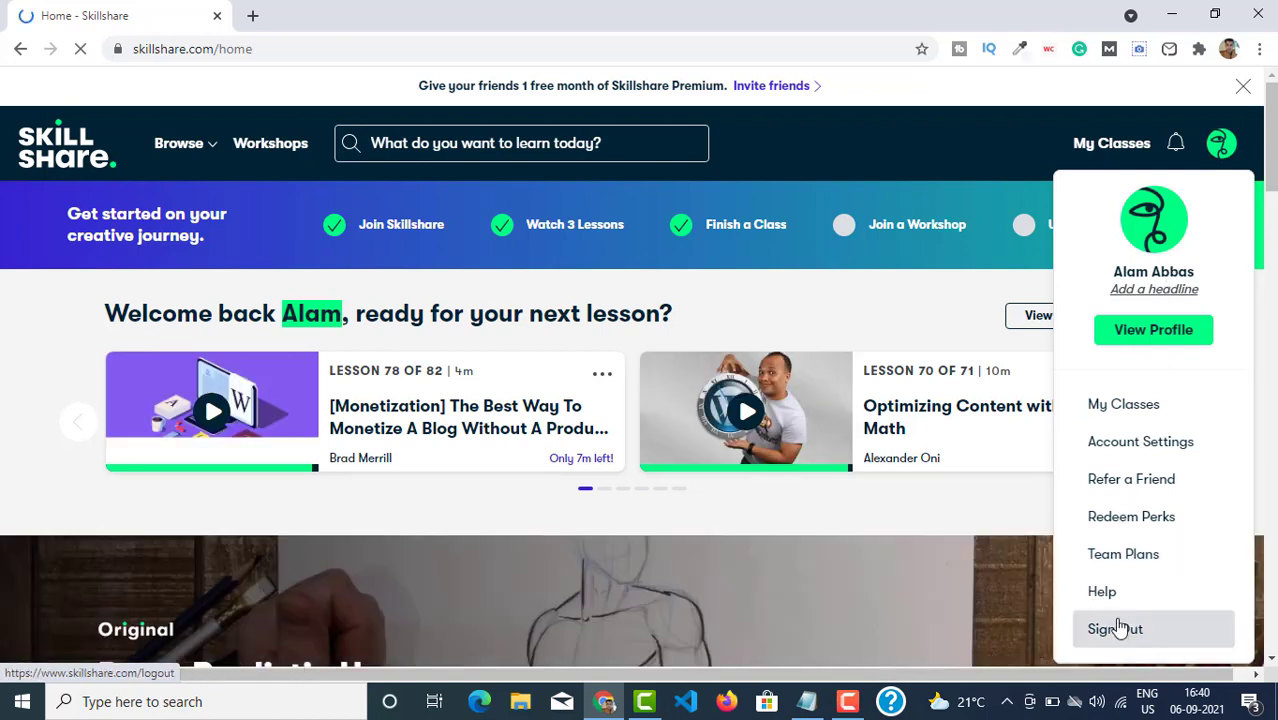
pyautogui.click(1125, 447)
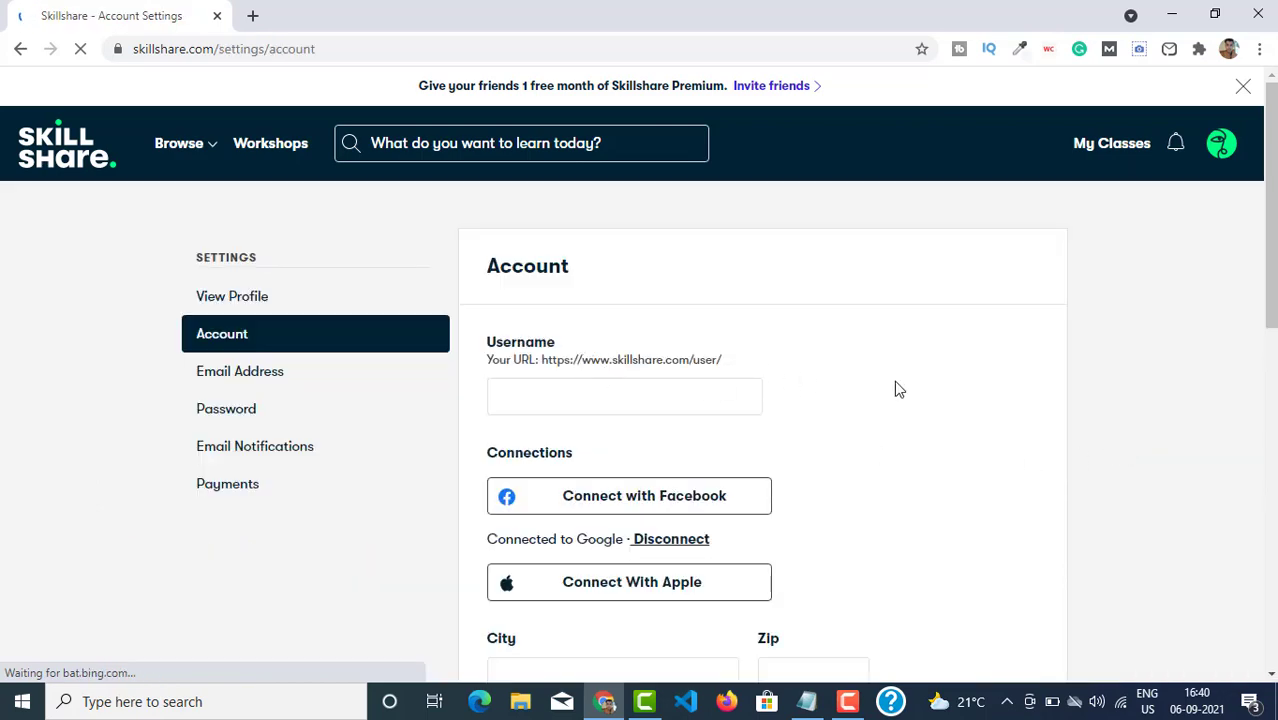
pyautogui.scroll(-3, 896, 388)
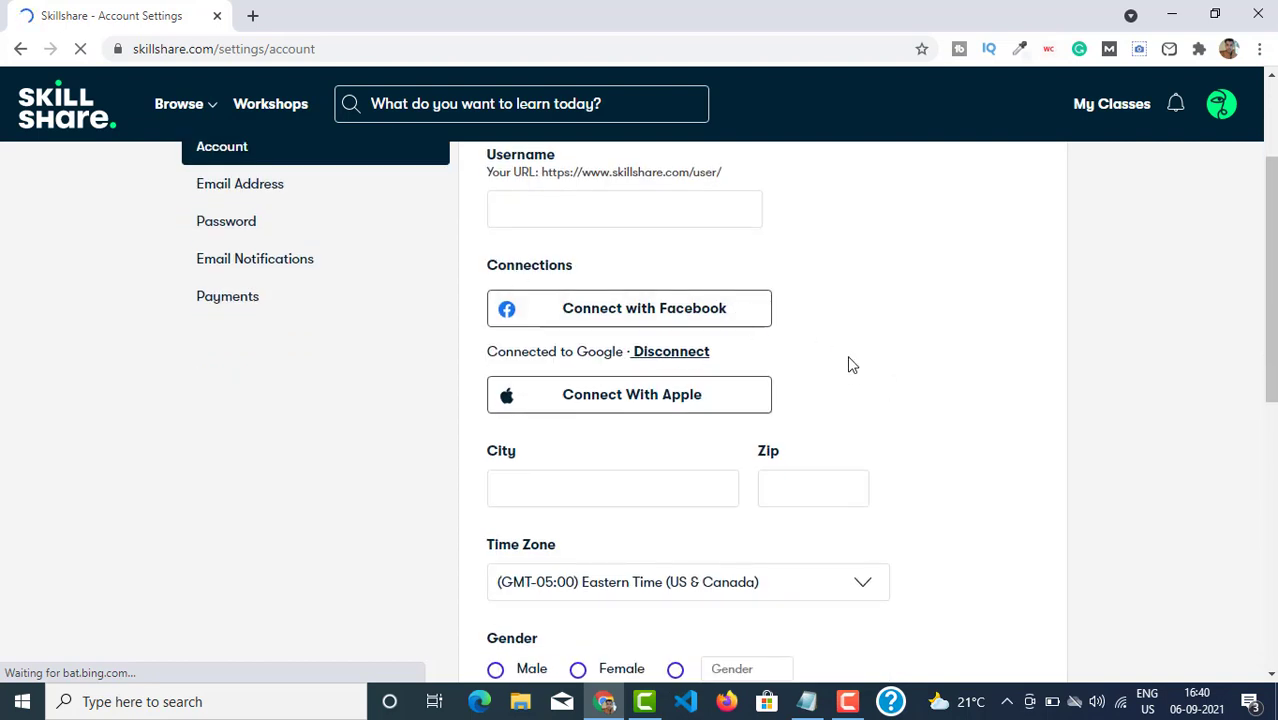
pyautogui.scroll(-3, 842, 390)
pyautogui.scroll(5, 188, 503)
pyautogui.click(296, 490)
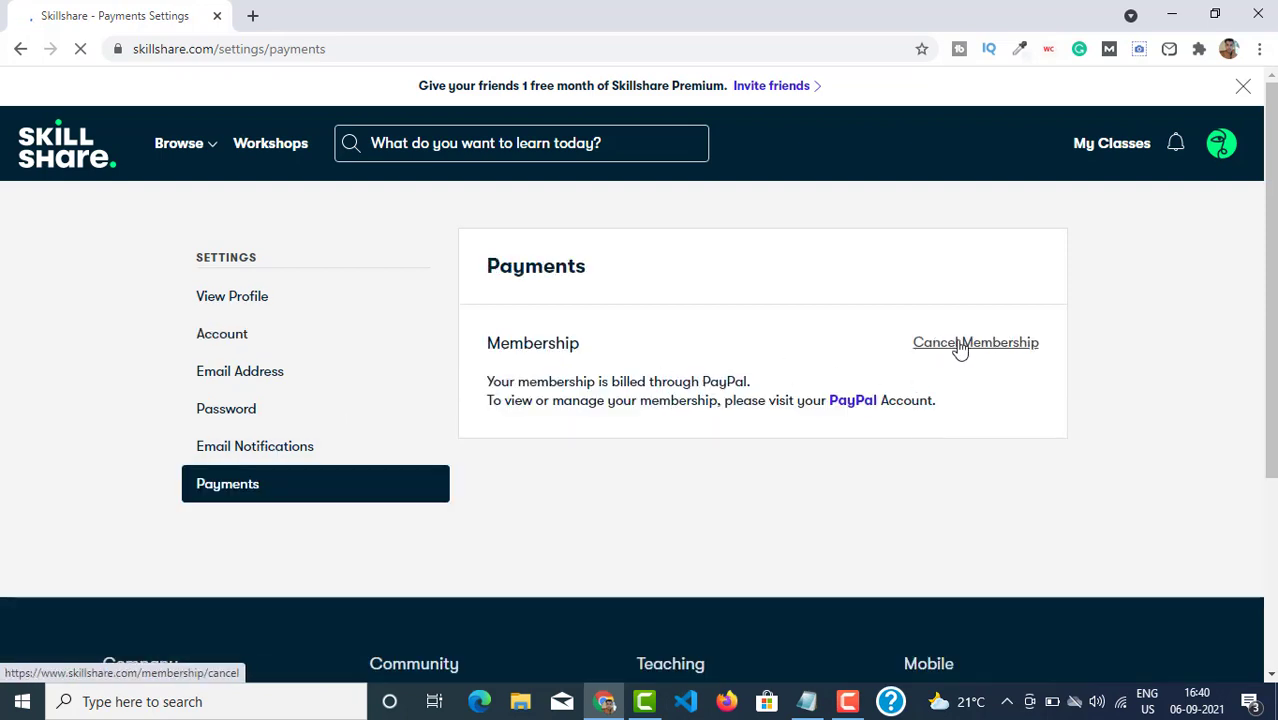
# Start Cancel Membership and continue past both prompts to the 'Need more time to decide?' offer.
pyautogui.click(957, 343)
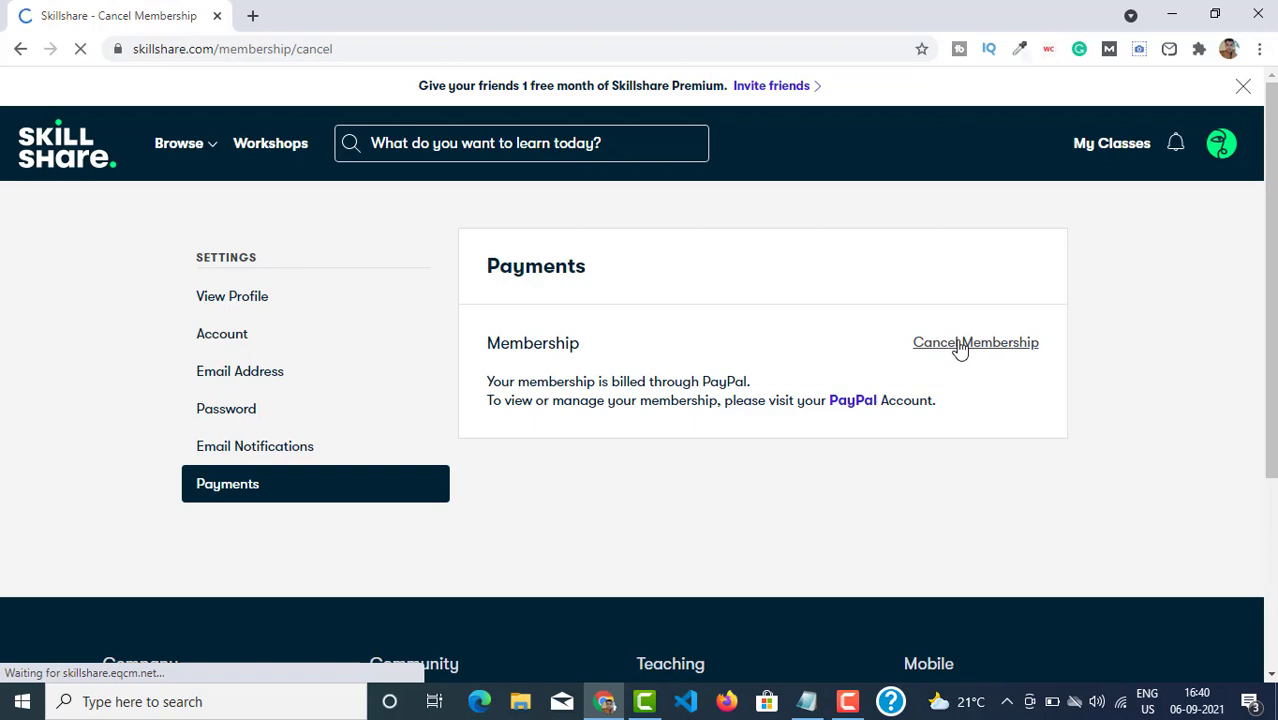
pyautogui.scroll(-2, 602, 402)
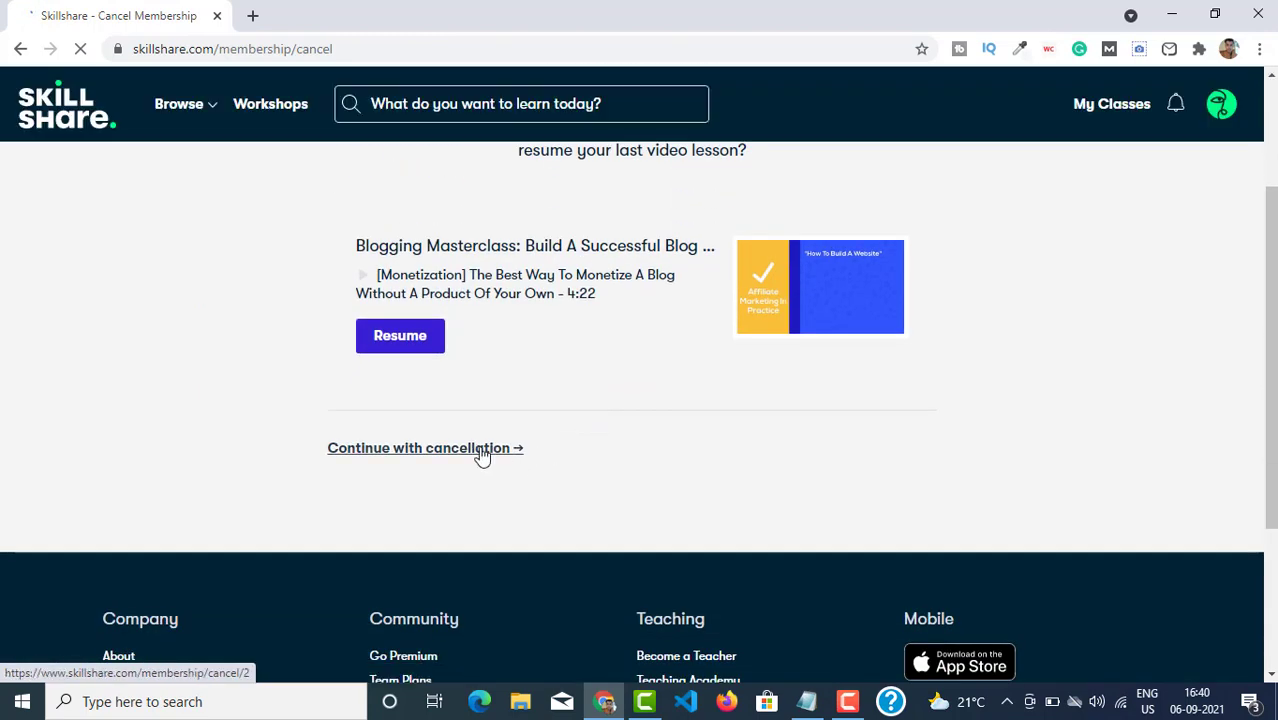
pyautogui.click(345, 452)
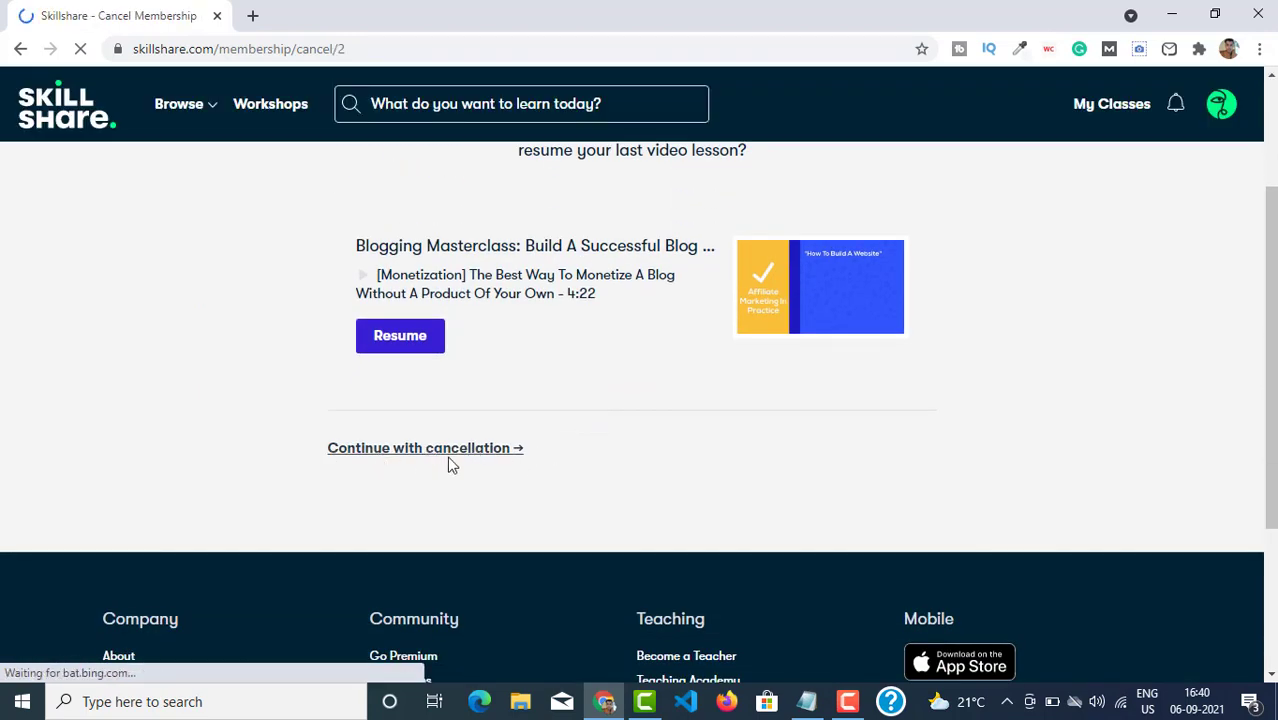
pyautogui.scroll(-4, 600, 440)
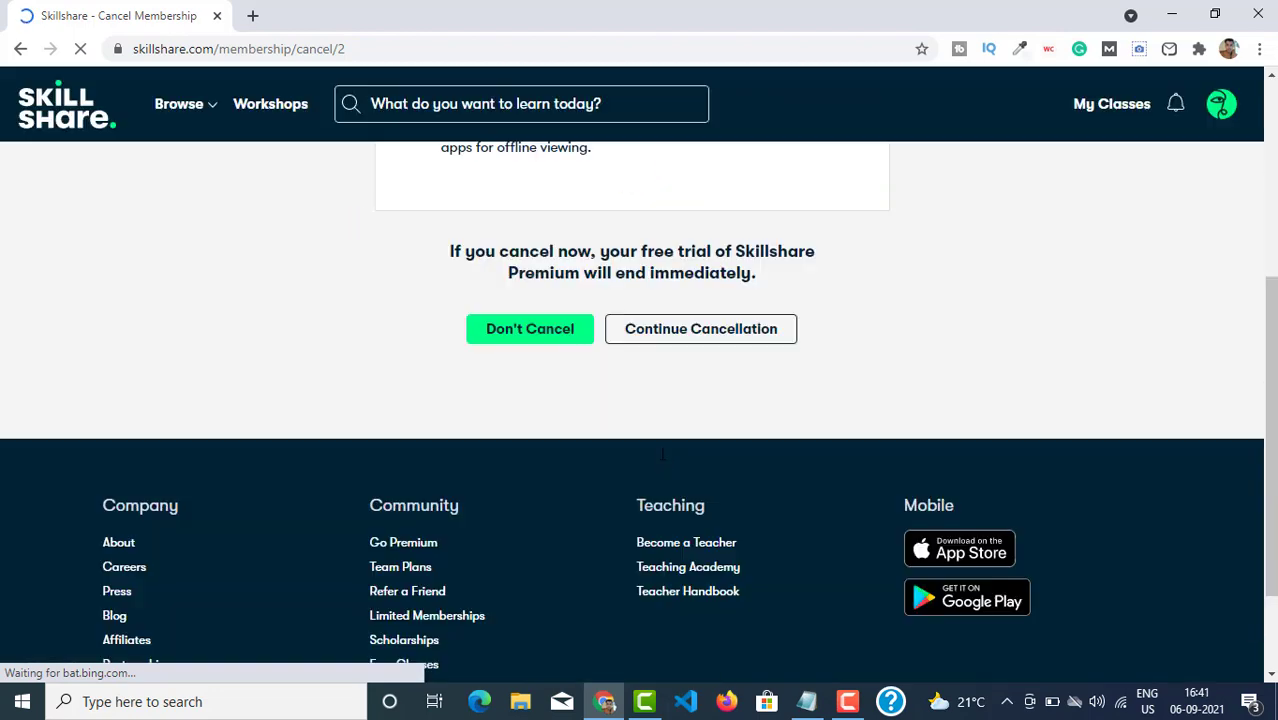
pyautogui.click(656, 337)
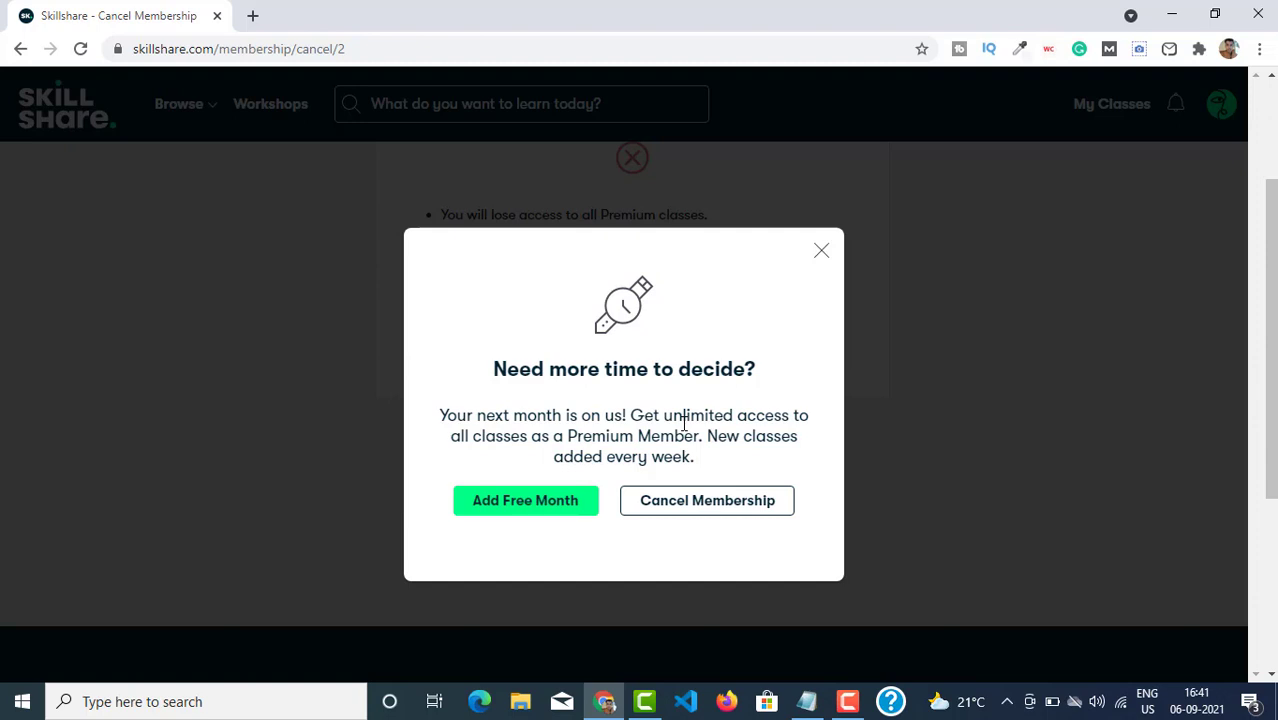
# Accept the extra free month and log in to PayPal with the saved e-mail address.
pyautogui.click(494, 510)
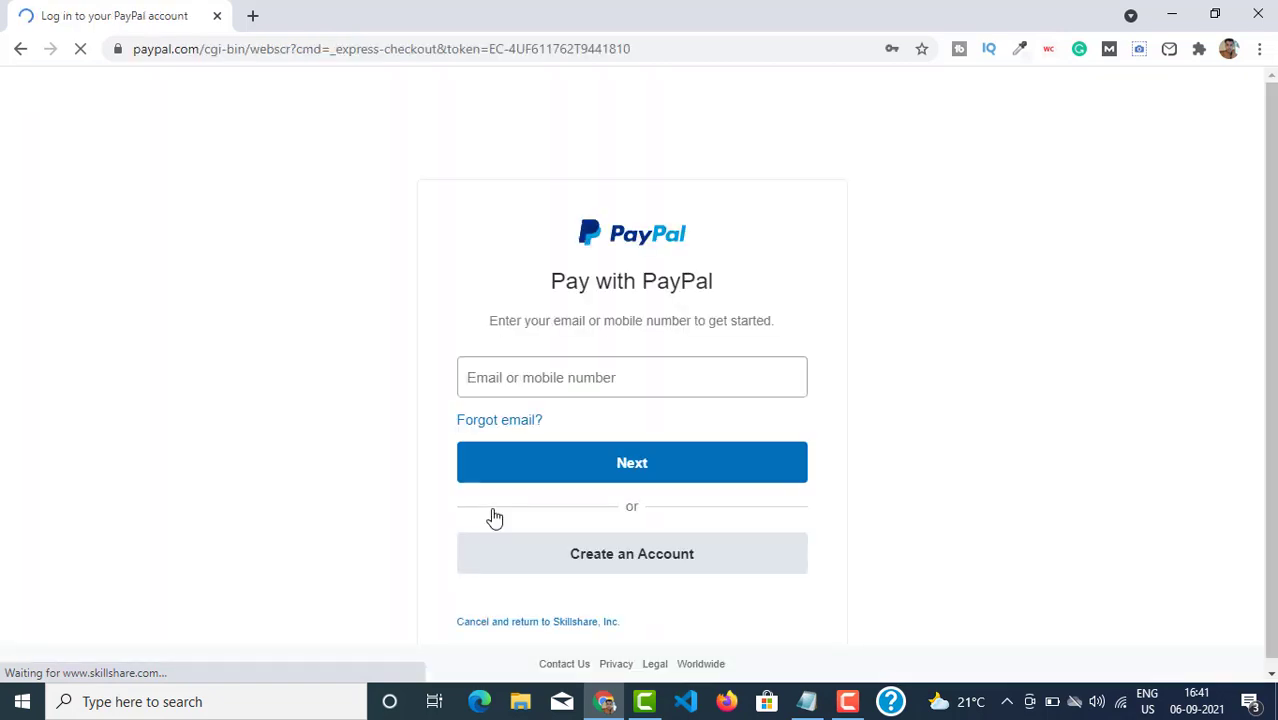
pyautogui.click(504, 377)
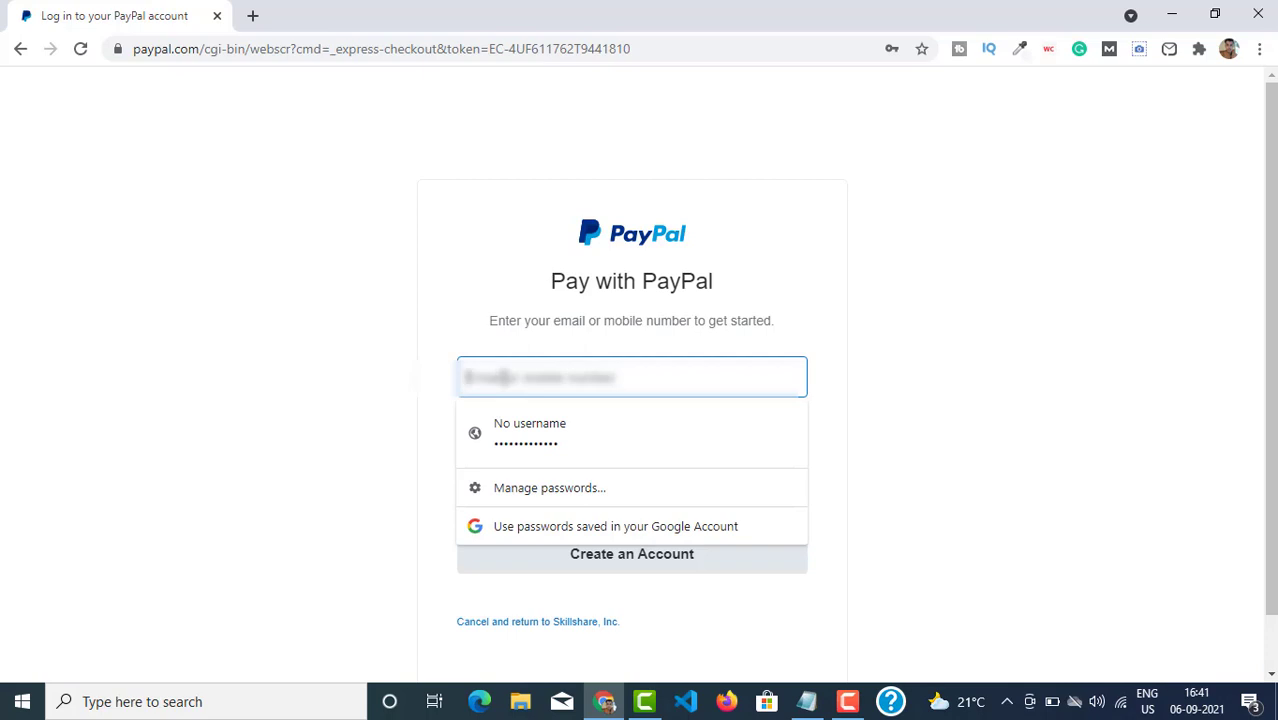
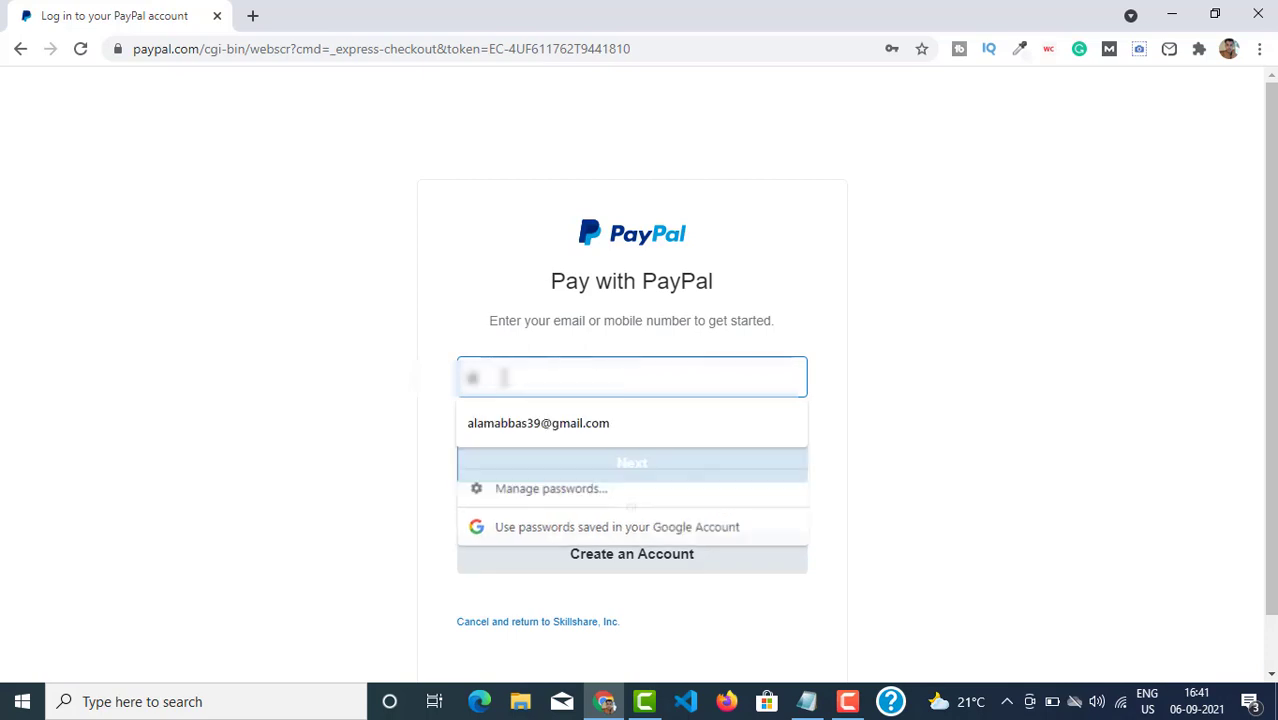
pyautogui.click(540, 422)
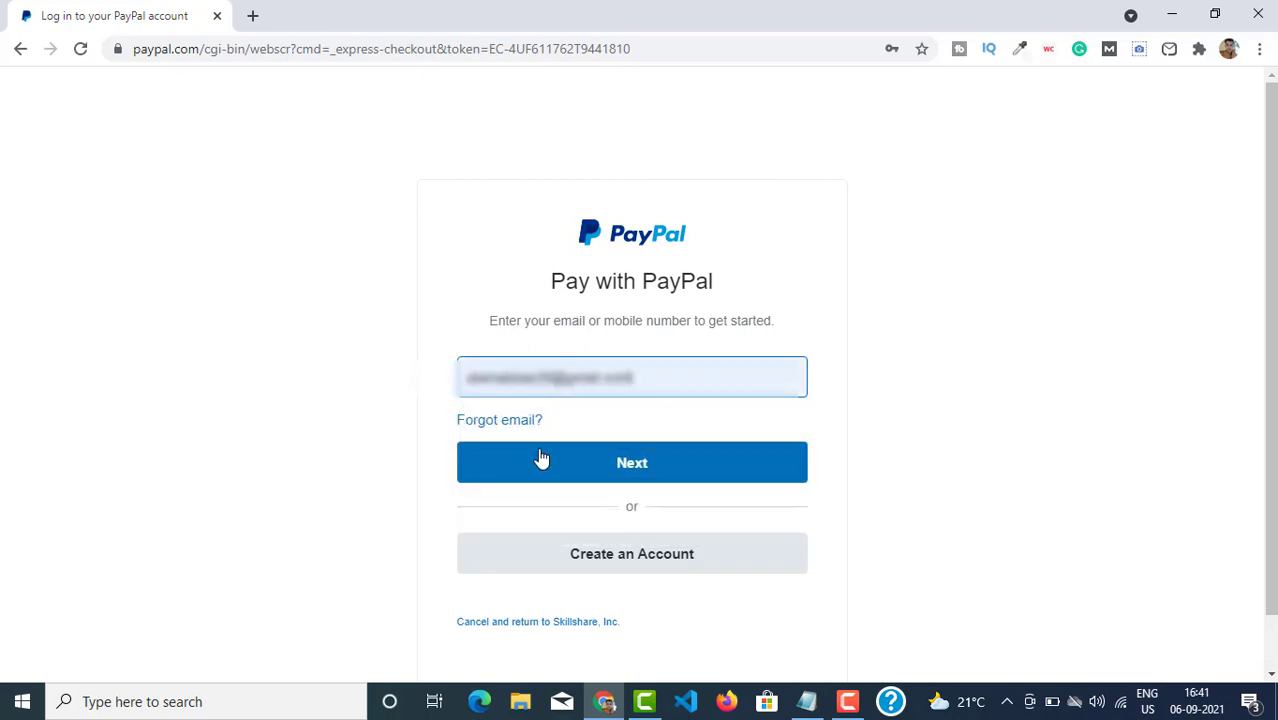
pyautogui.click(540, 459)
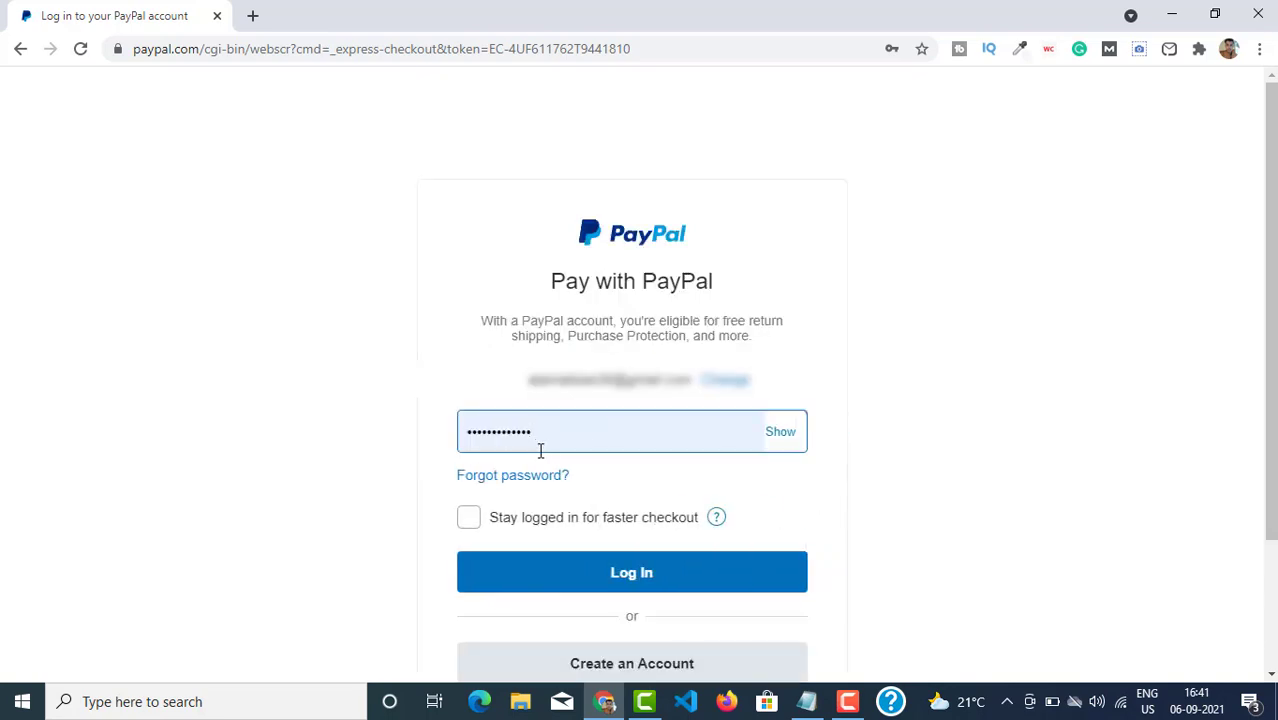
pyautogui.click(595, 572)
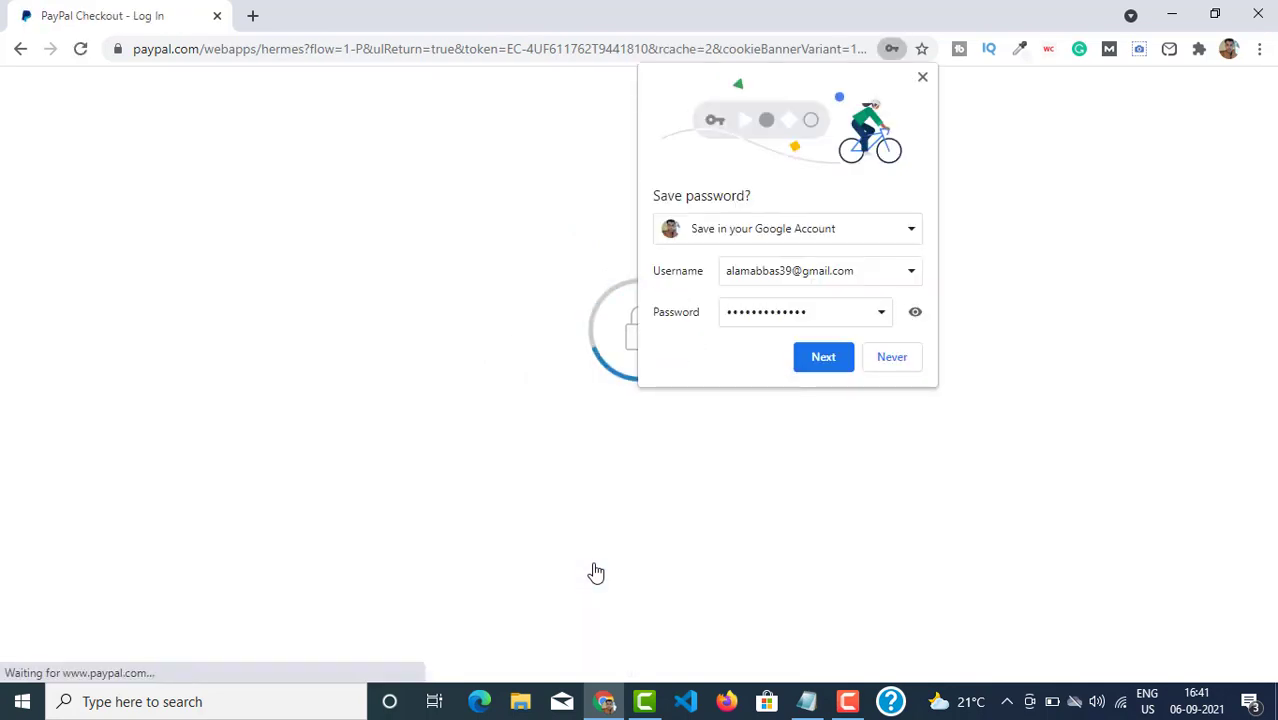
# Decline saving the PayPal password and agree to the Skillshare automatic payments setup.
pyautogui.click(905, 357)
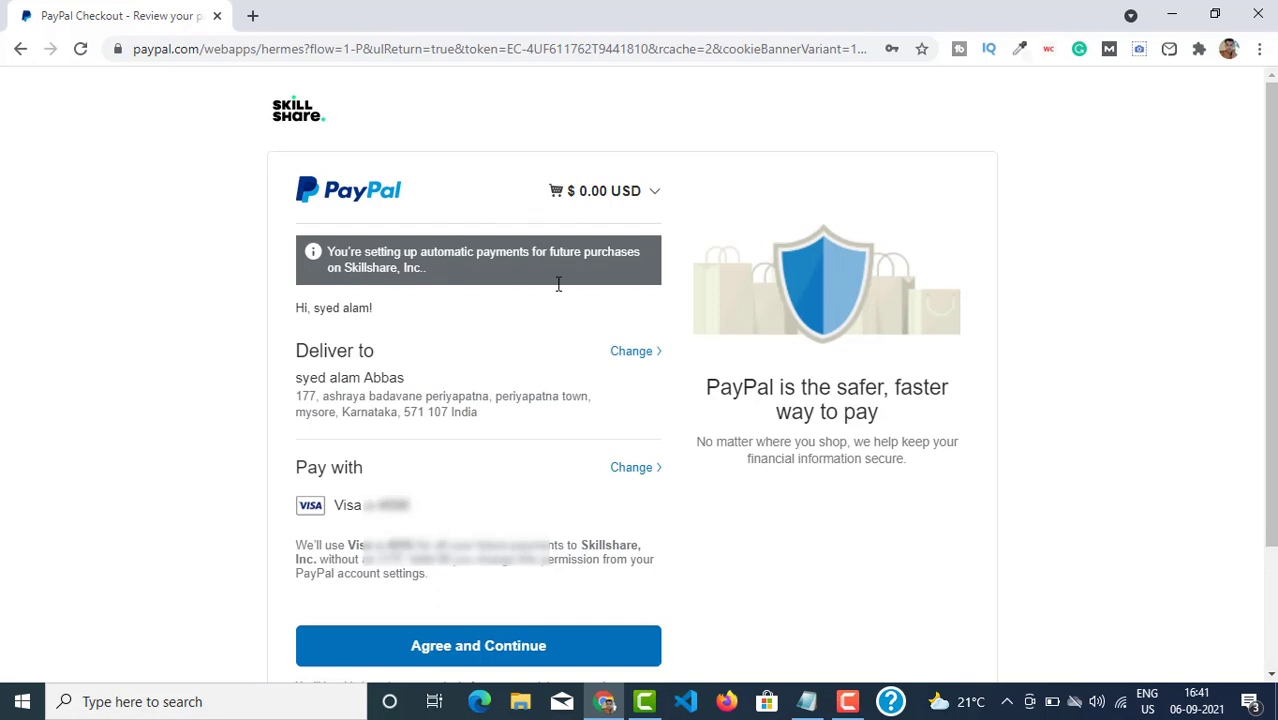
pyautogui.scroll(-1, 602, 470)
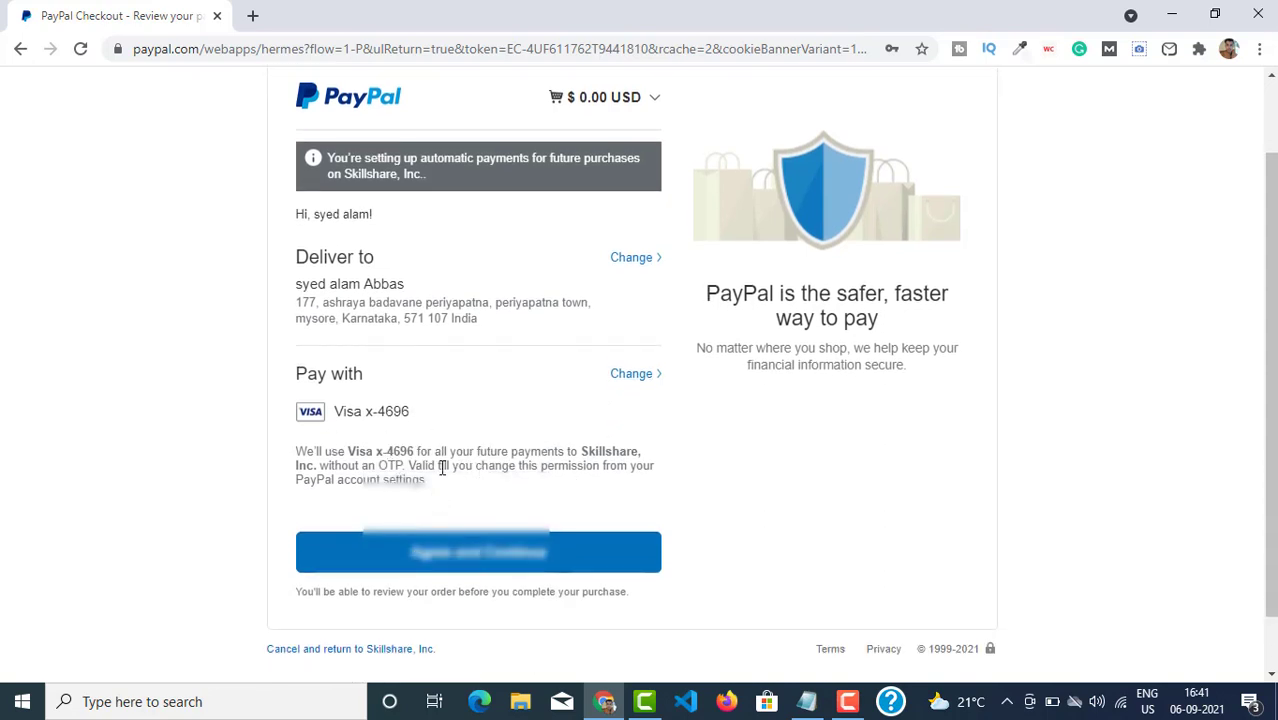
pyautogui.click(437, 566)
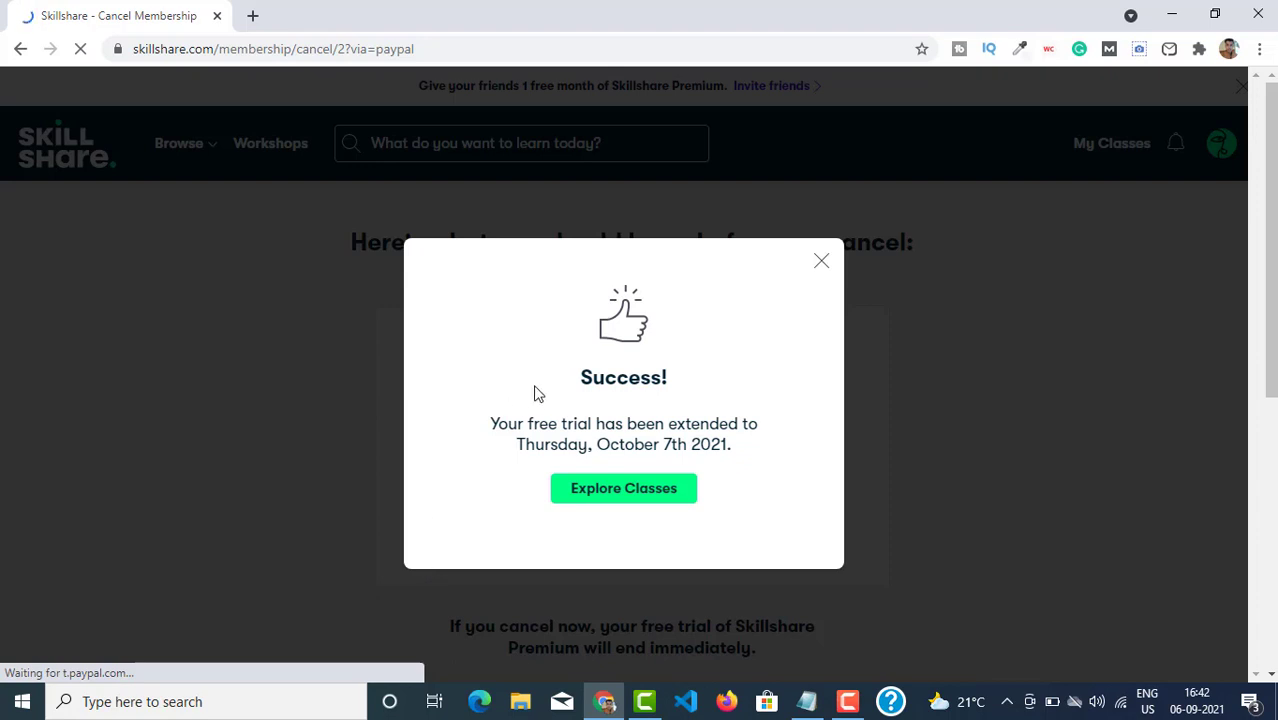
# Highlight the extended trial end date, Thursday, October 7th 2021, in the success message.
pyautogui.moveTo(583, 460); pyautogui.dragTo(722, 448)
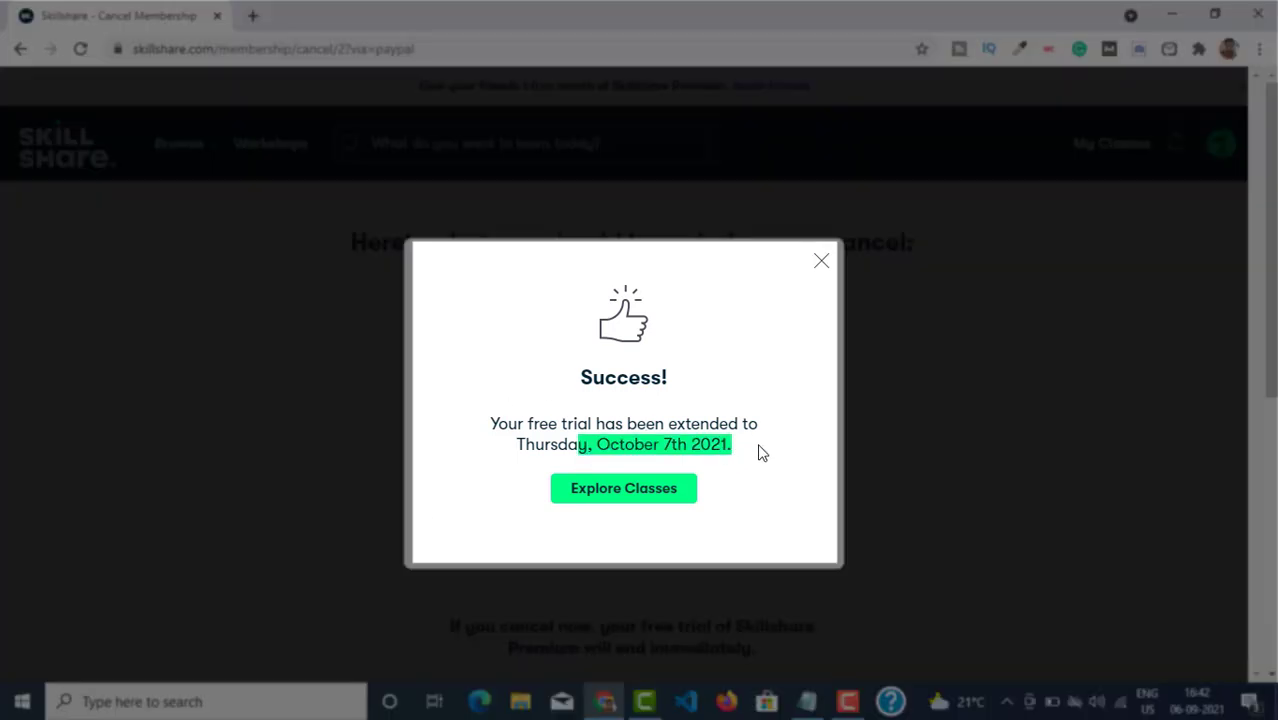
pyautogui.click(762, 453)
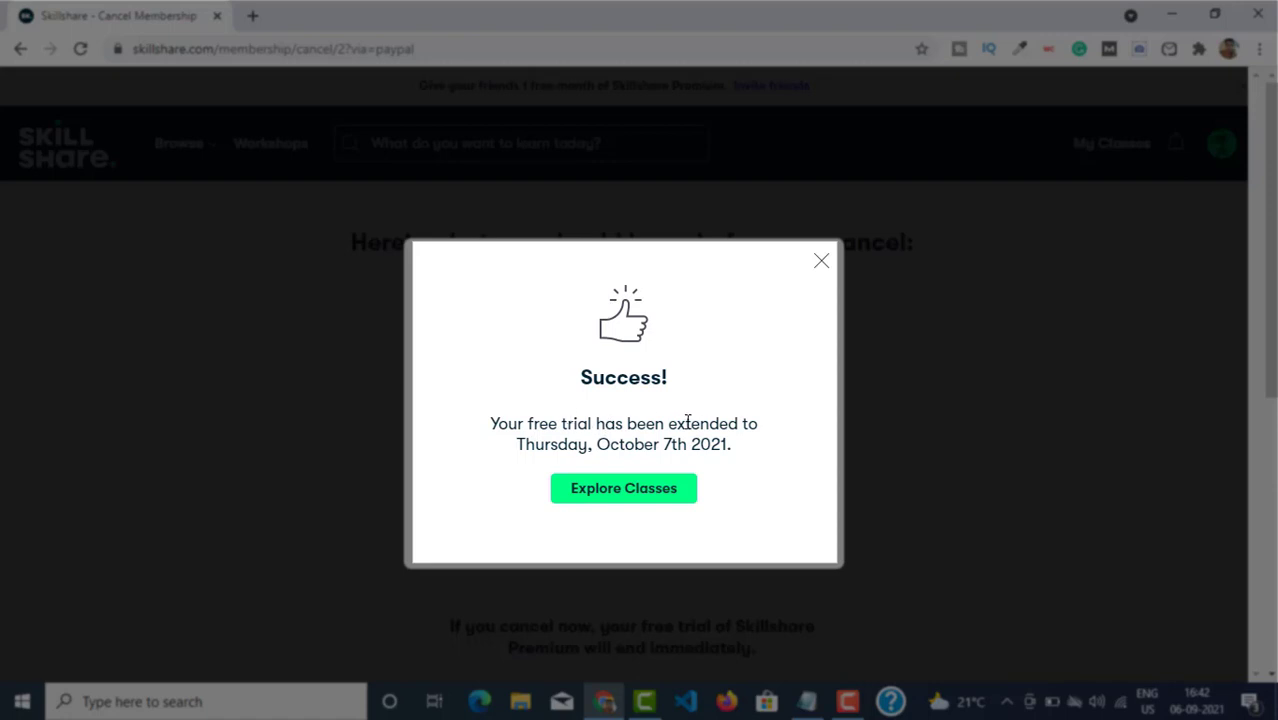
pyautogui.tripleClick(723, 437)
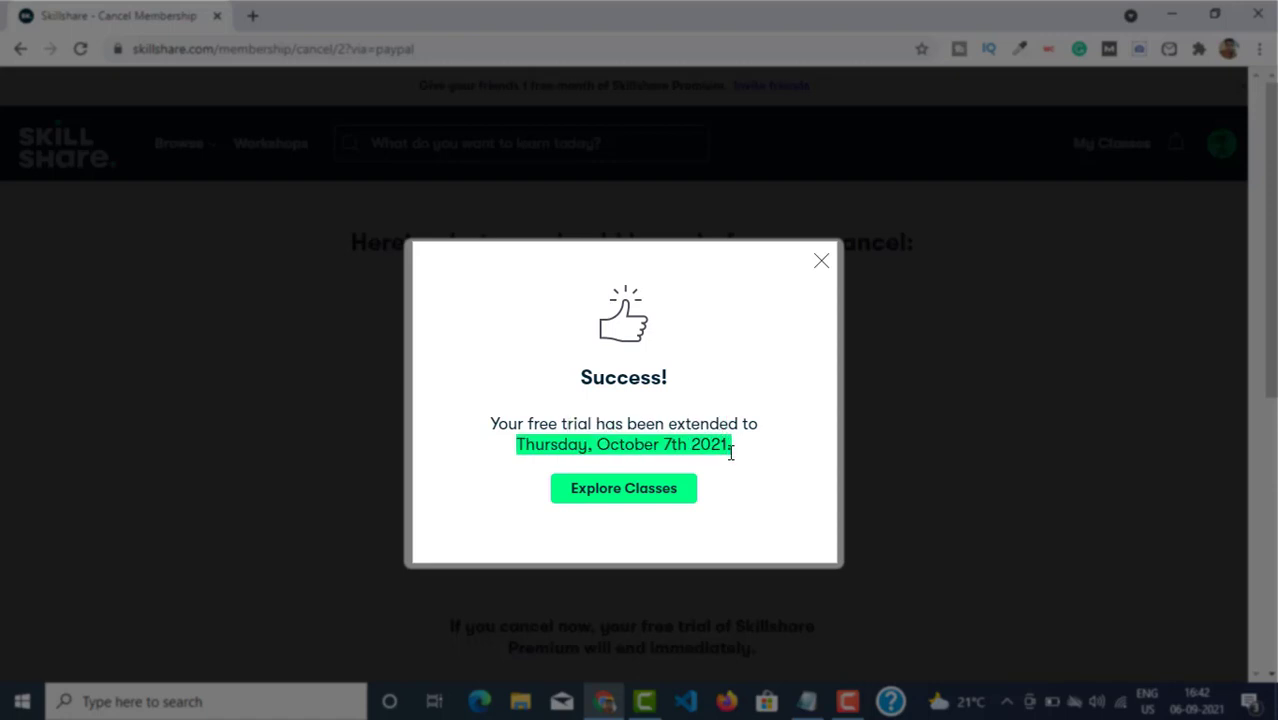
pyautogui.click(731, 453)
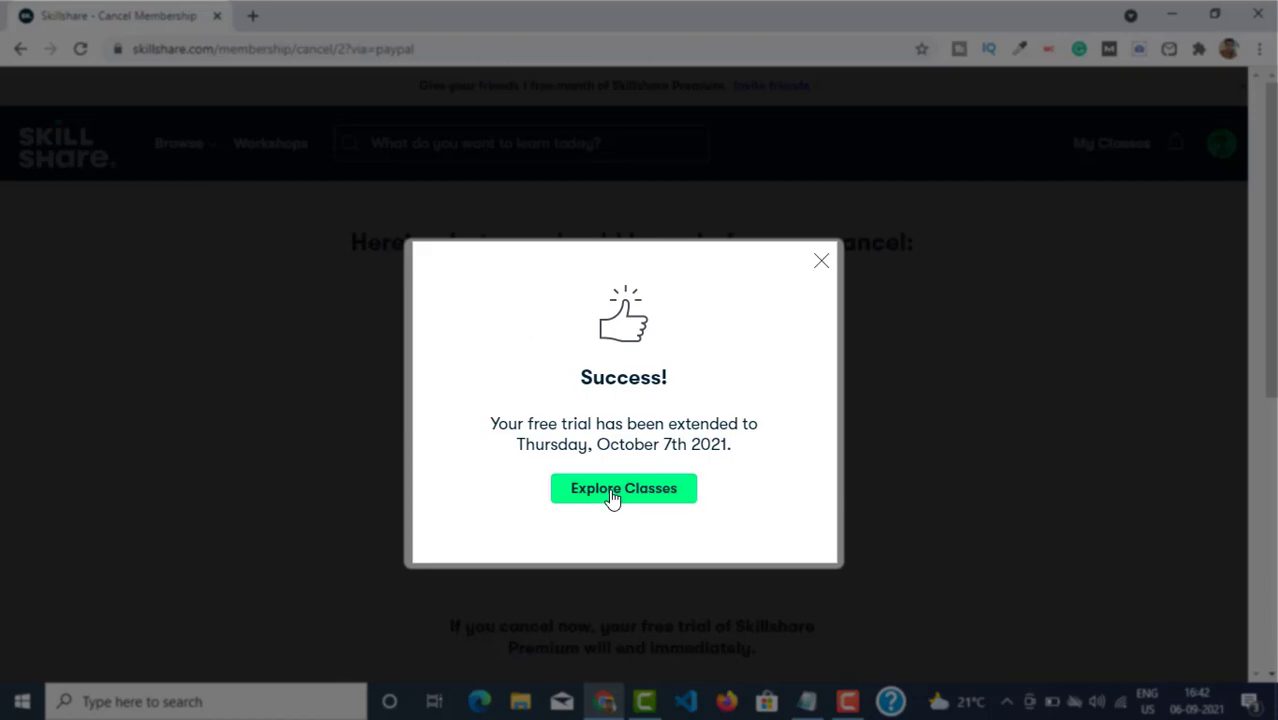
# Close the success message, return to the Skillshare home page, and open Account Settings.
pyautogui.click(818, 264)
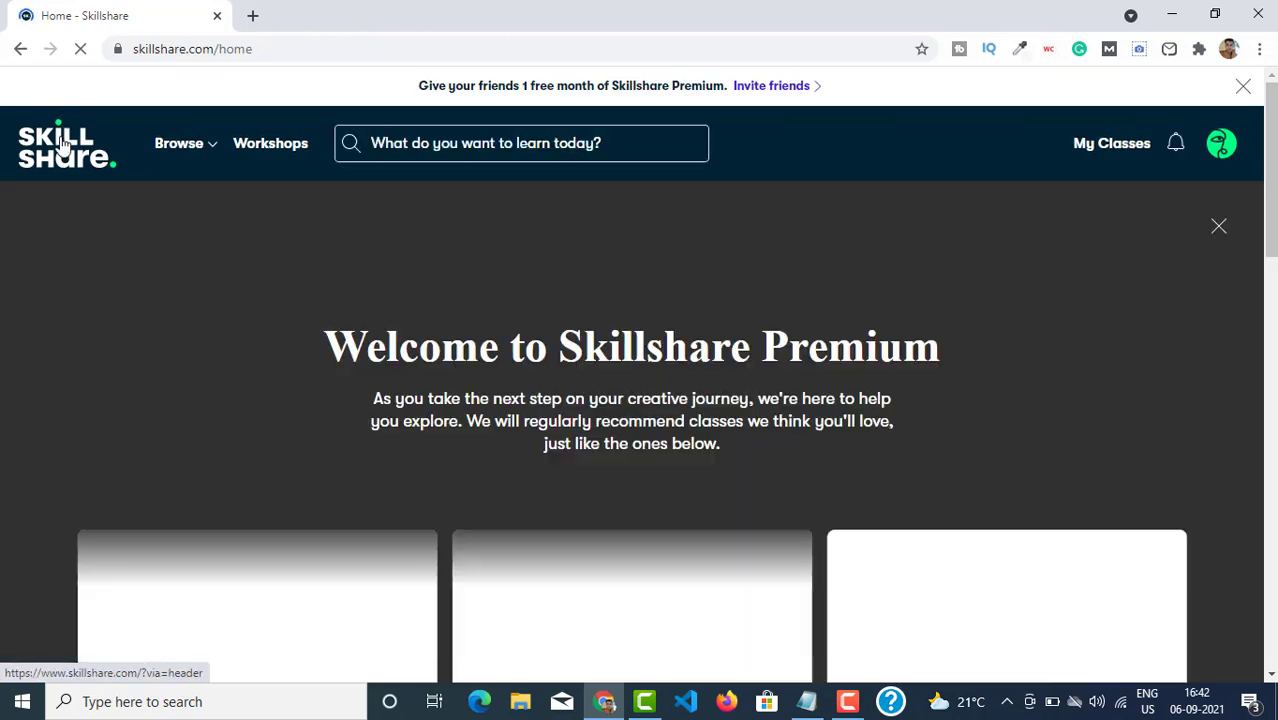
pyautogui.click(62, 143)
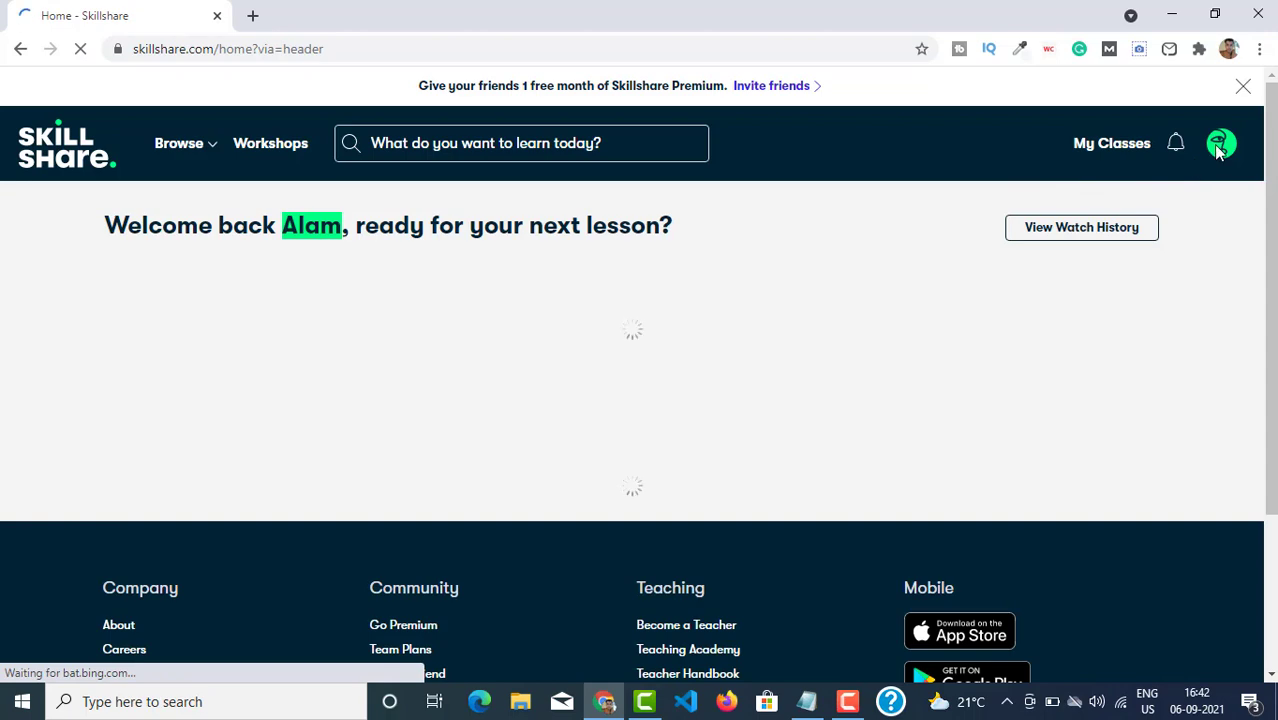
pyautogui.moveTo(1218, 148)
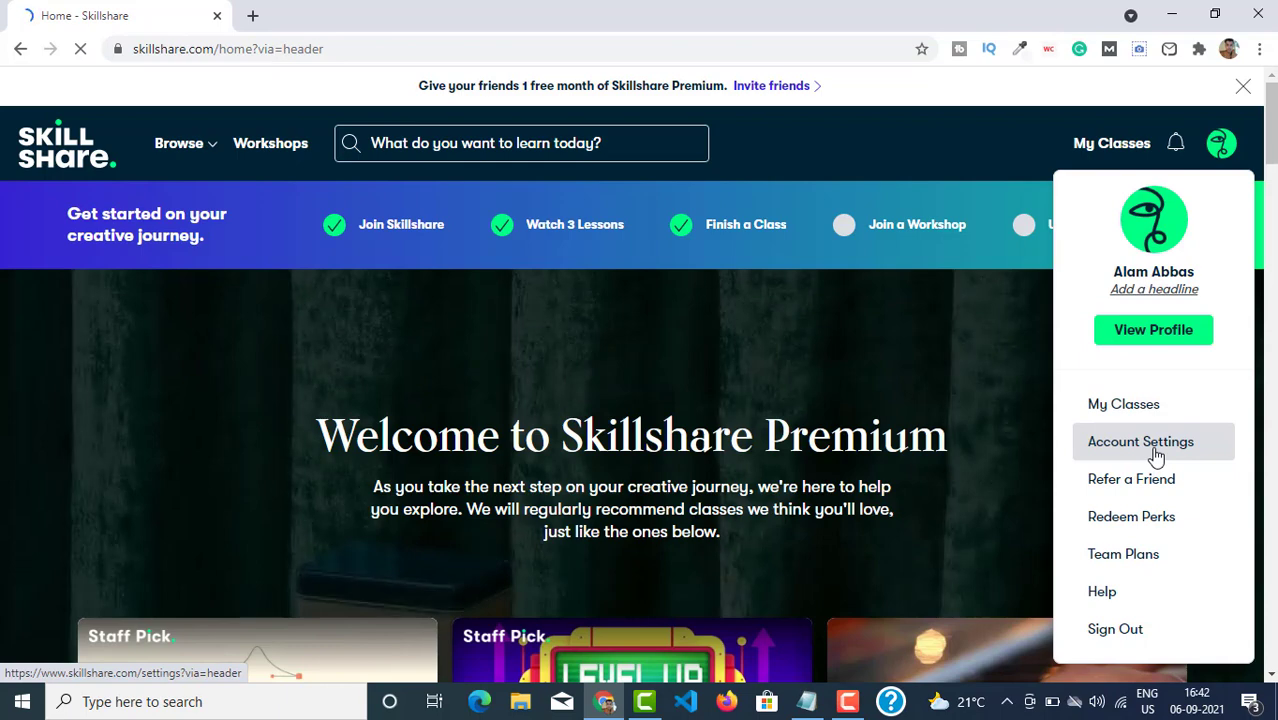
pyautogui.click(1122, 452)
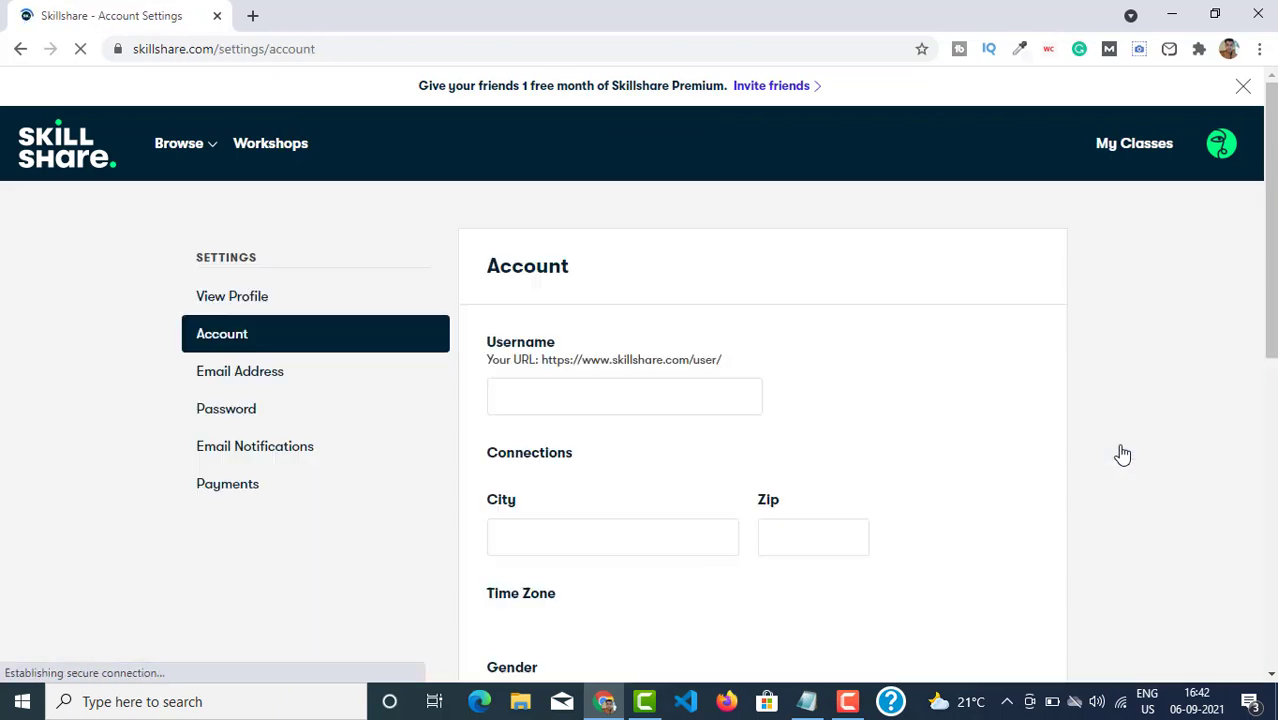
# Open Payments and highlight the note that billing is through PayPal.
pyautogui.click(245, 495)
pyautogui.scroll(-3, 707, 451)
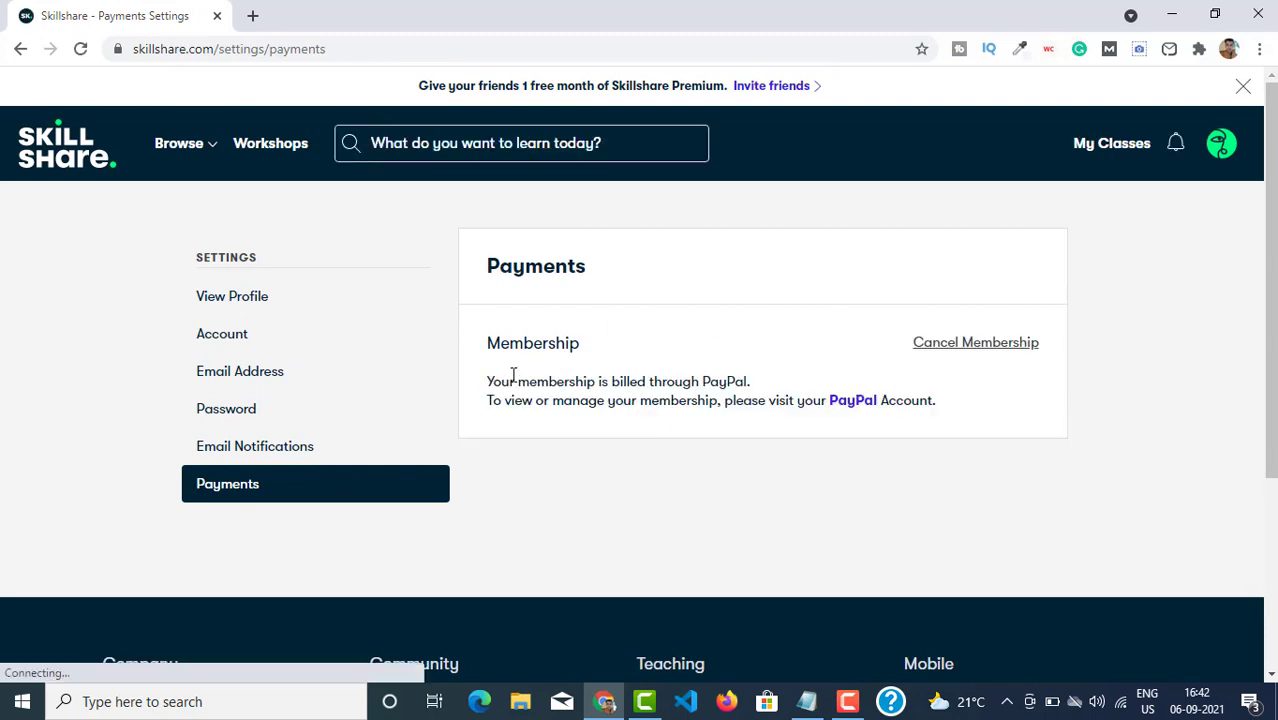
pyautogui.moveTo(510, 381); pyautogui.dragTo(790, 422)
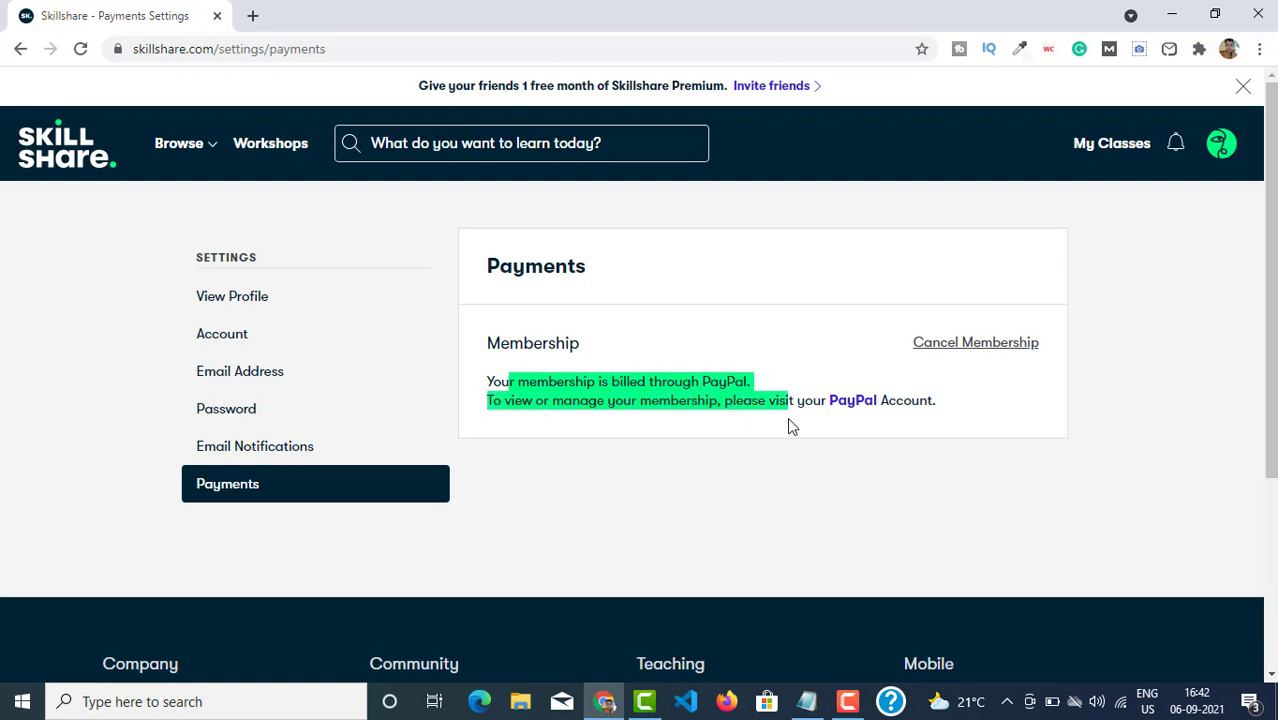
pyautogui.click(845, 436)
# Open the Skillshare, Inc. automatic payment in PayPal and check its 07-Oct-2021 start date.
pyautogui.click(852, 401)
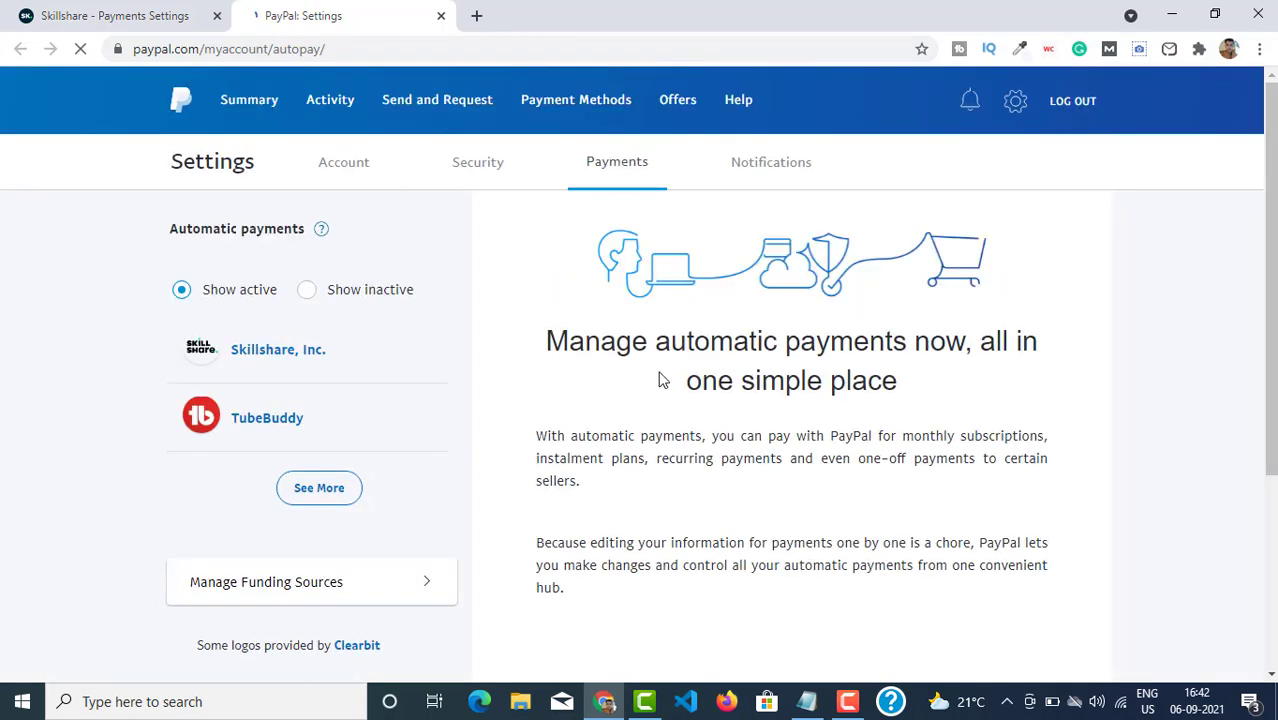
pyautogui.click(249, 361)
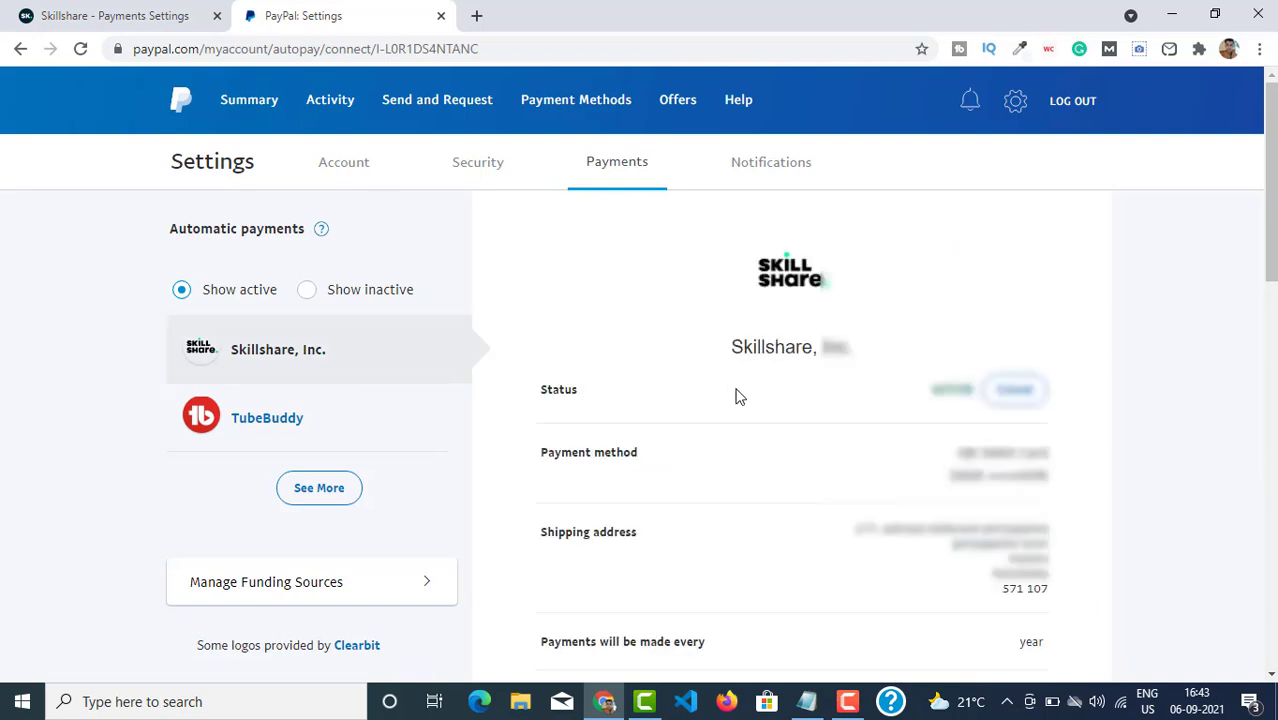
pyautogui.scroll(-2, 922, 440)
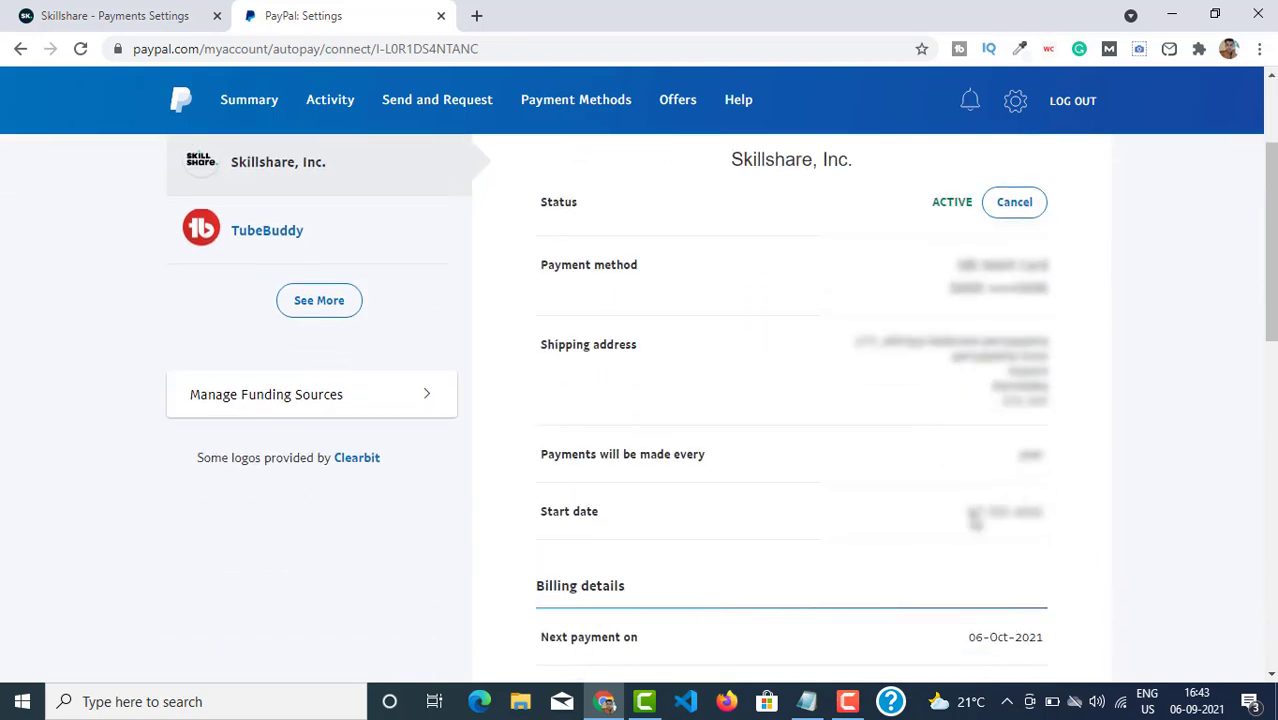
pyautogui.moveTo(966, 512); pyautogui.dragTo(1140, 514)
pyautogui.click(1229, 508)
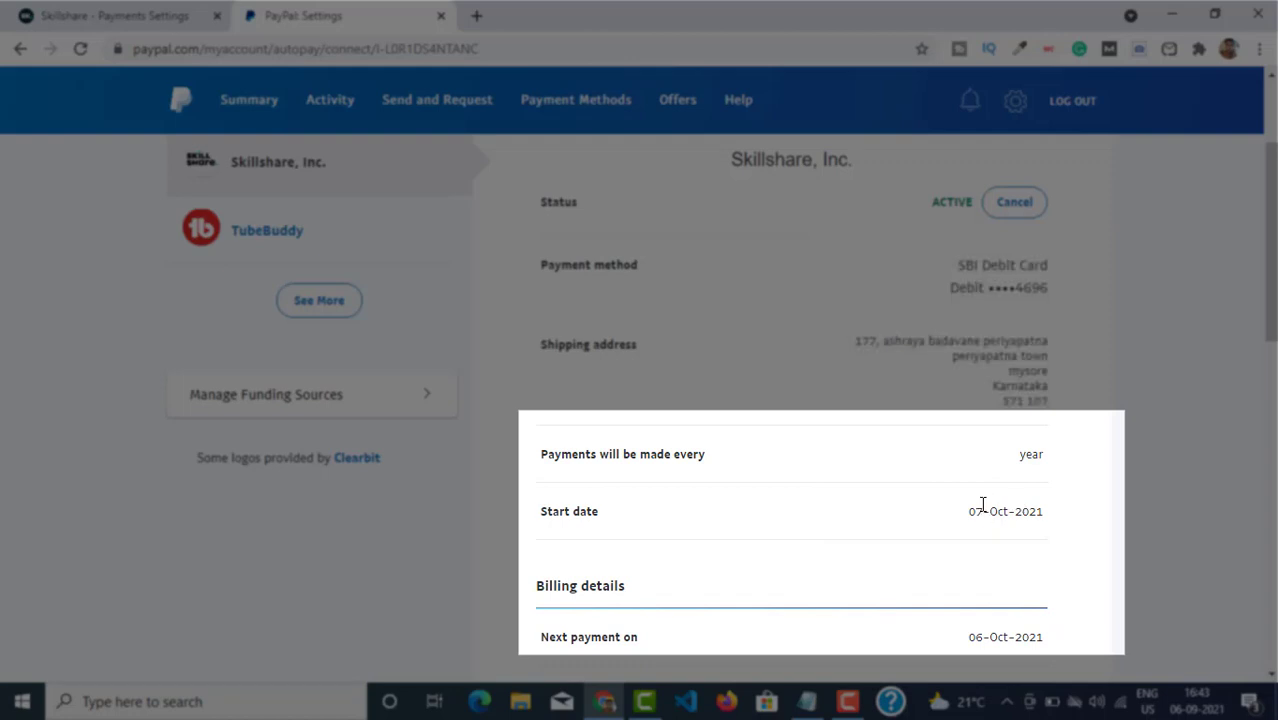
pyautogui.tripleClick(978, 511)
pyautogui.click(1097, 518)
# Check the 06-Oct-2021 next payment date and review the remaining $24.00 yearly payment details.
pyautogui.scroll(-2, 1095, 533)
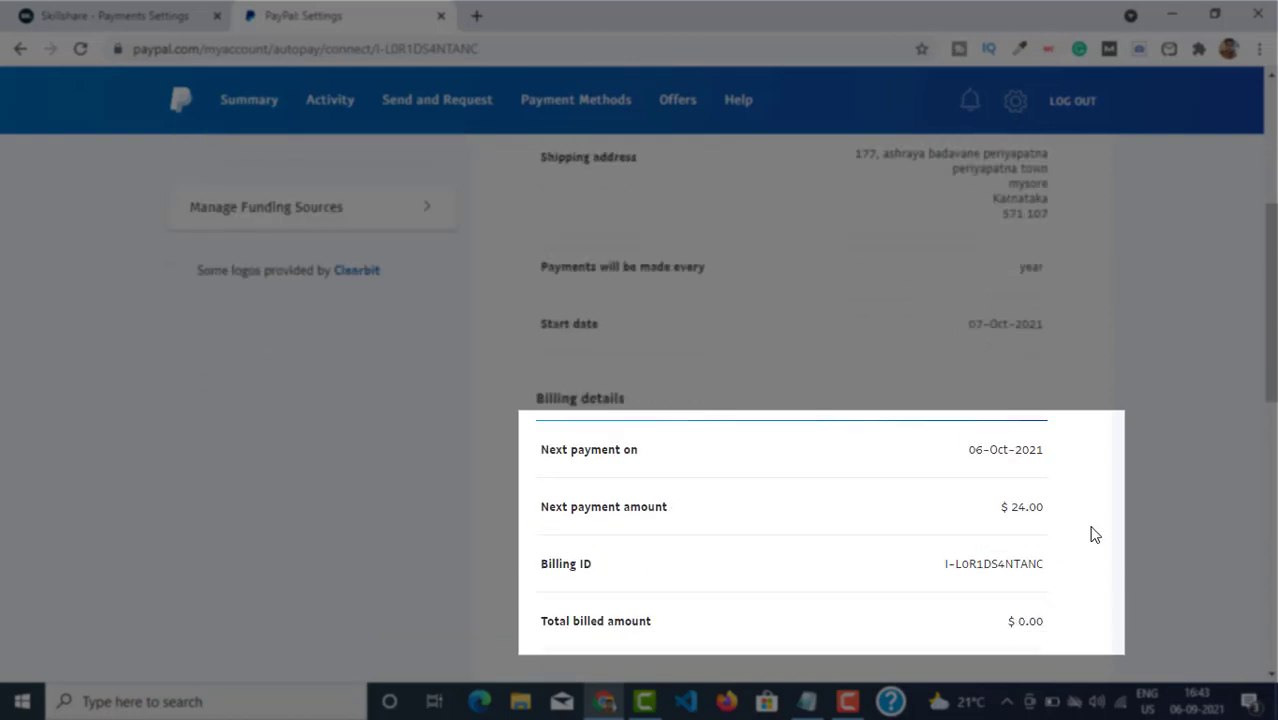
pyautogui.tripleClick(1017, 457)
pyautogui.click(1155, 543)
pyautogui.scroll(-2, 1130, 560)
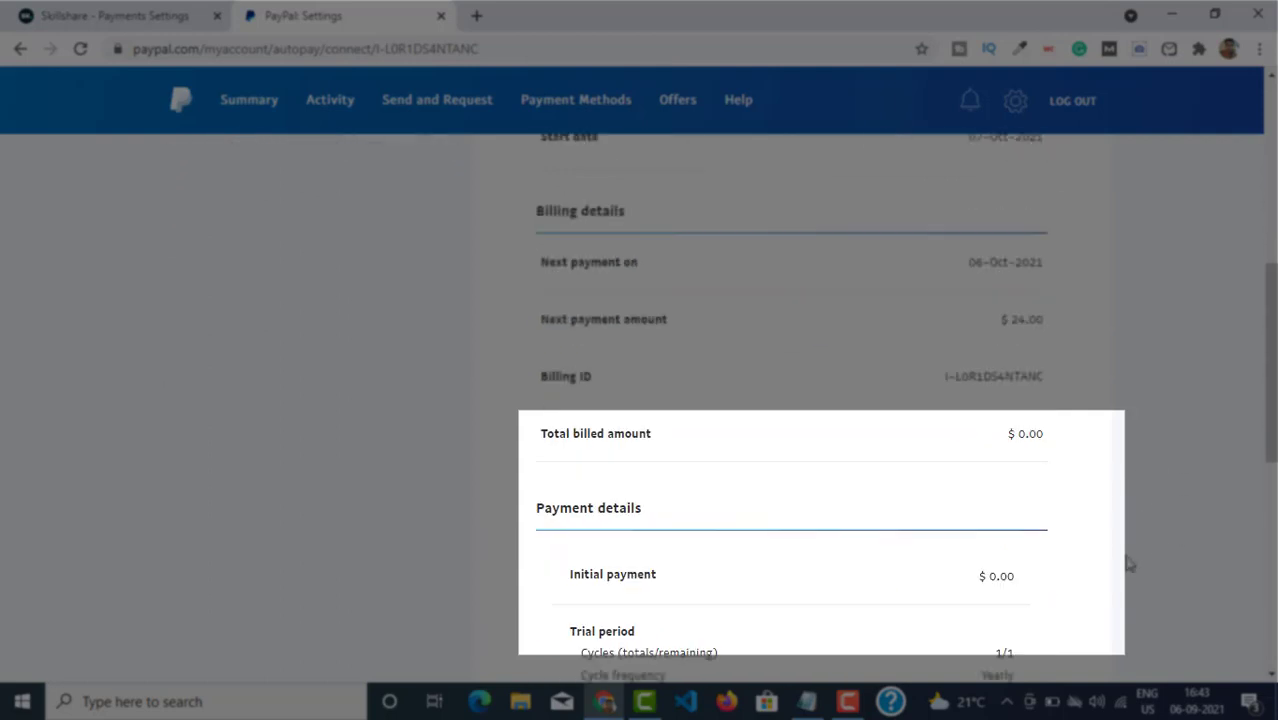
pyautogui.scroll(-2, 1110, 564)
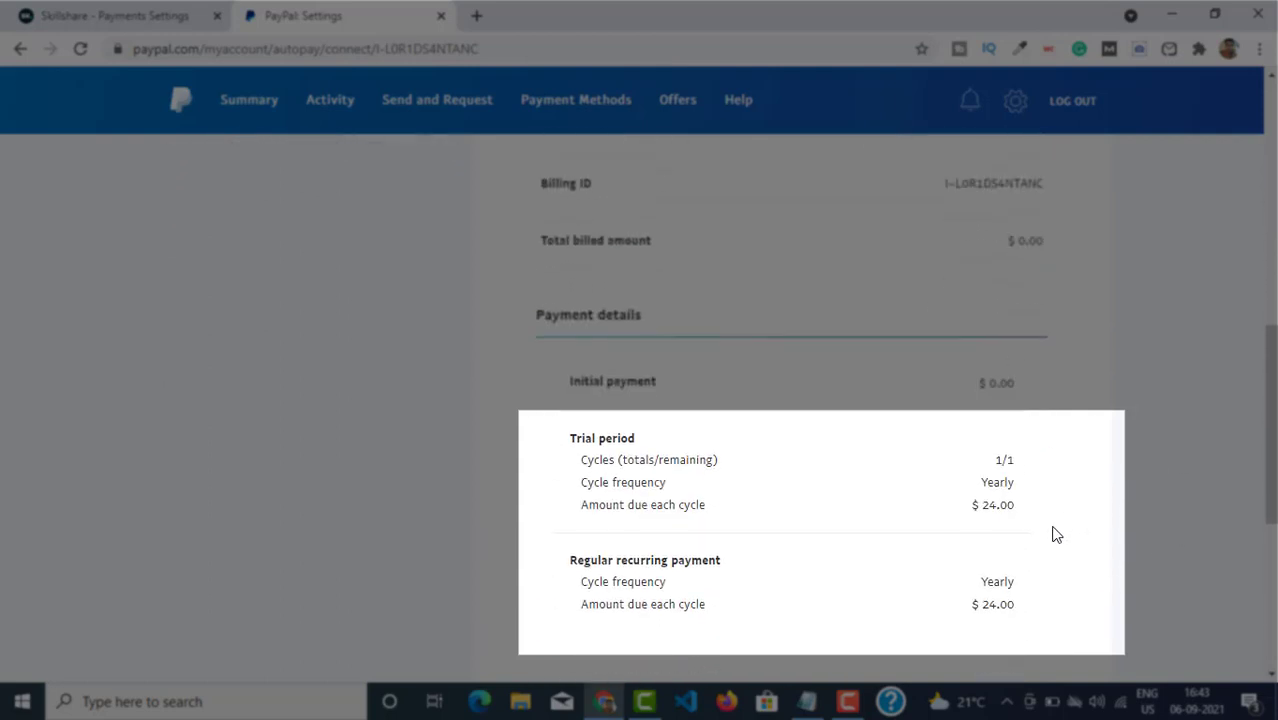
pyautogui.scroll(-2, 1054, 535)
pyautogui.scroll(-2, 1050, 533)
pyautogui.scroll(10, 1047, 530)
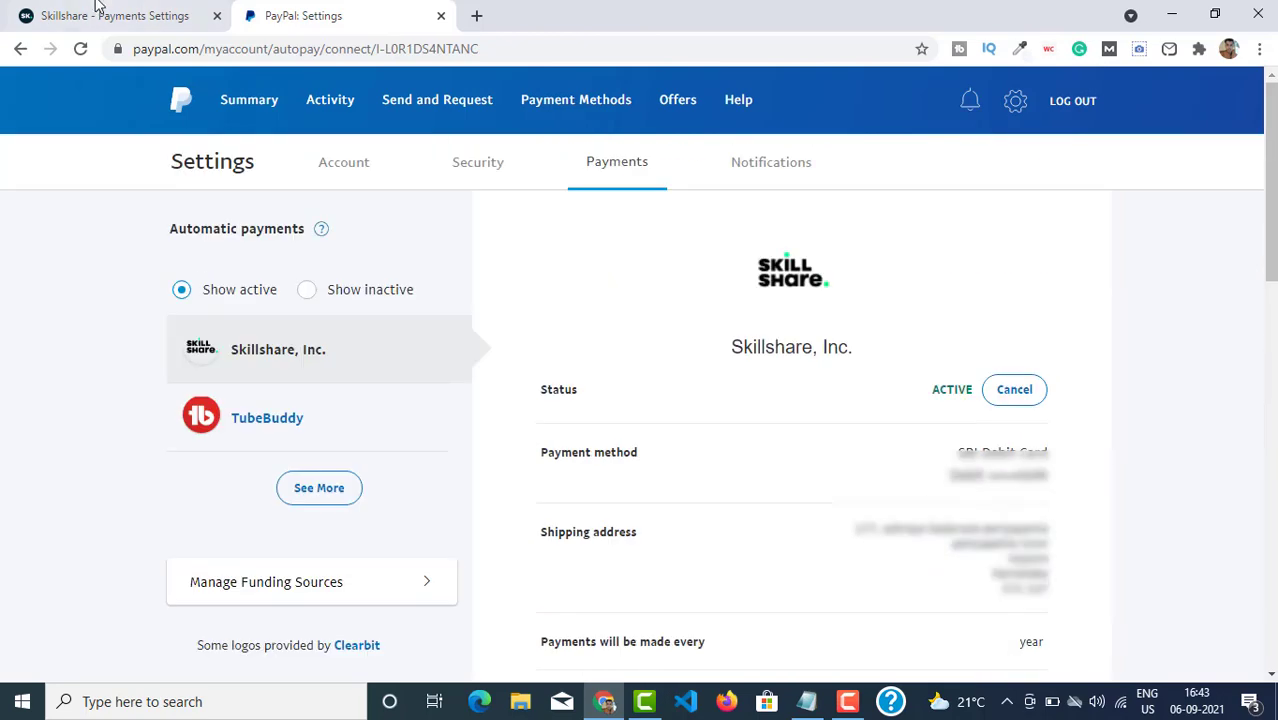
# Compare the PayPal details with the Skillshare tab, ending on the Skillshare home page.
pyautogui.click(100, 14)
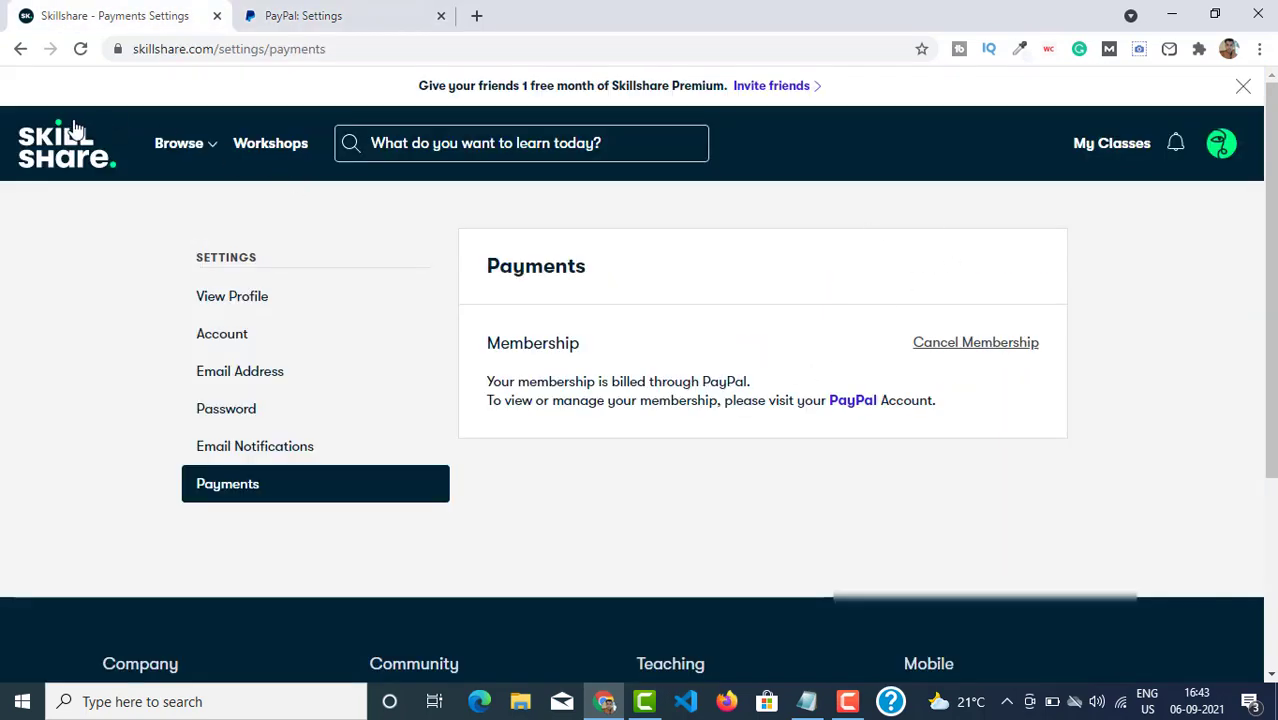
pyautogui.click(290, 12)
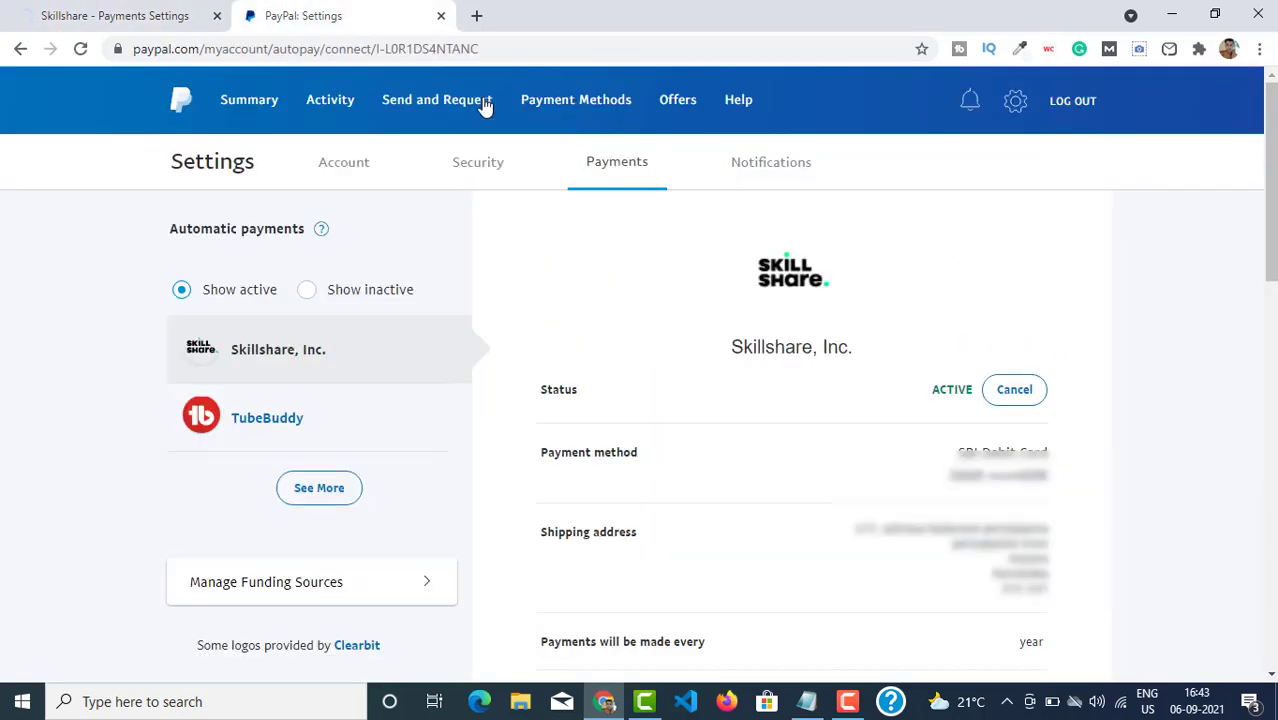
pyautogui.click(143, 9)
pyautogui.click(300, 16)
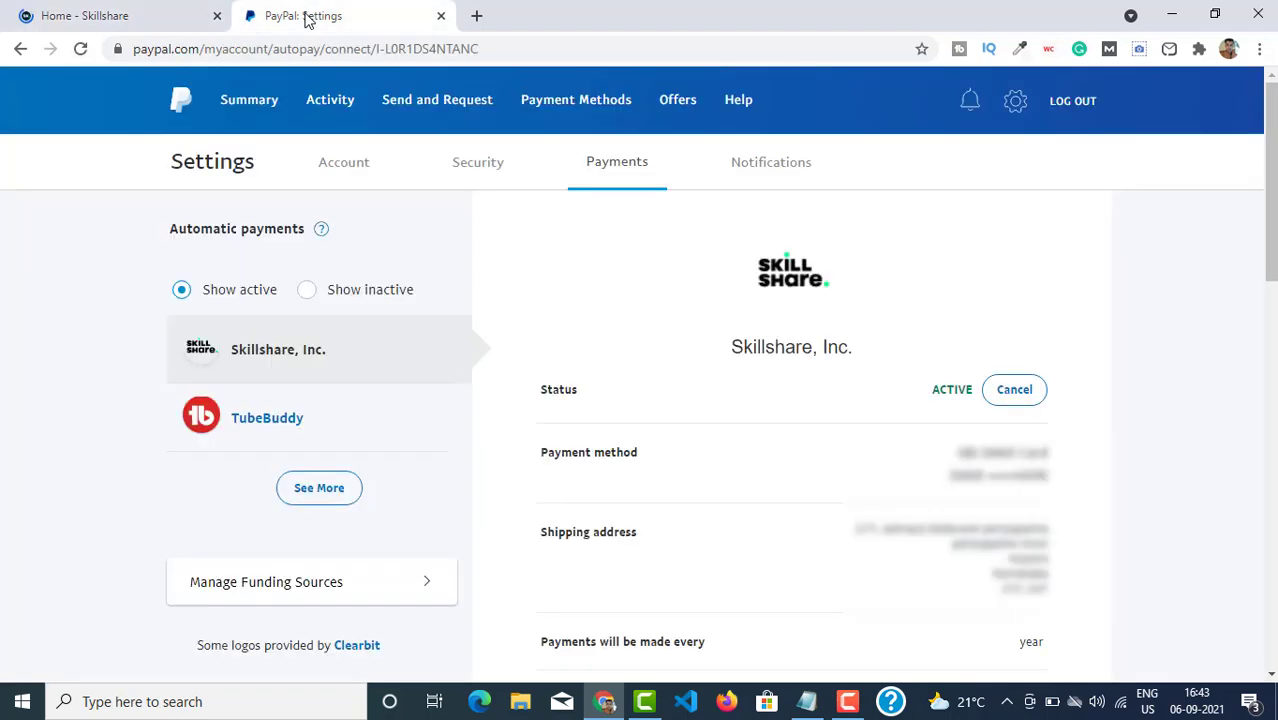
pyautogui.click(88, 10)
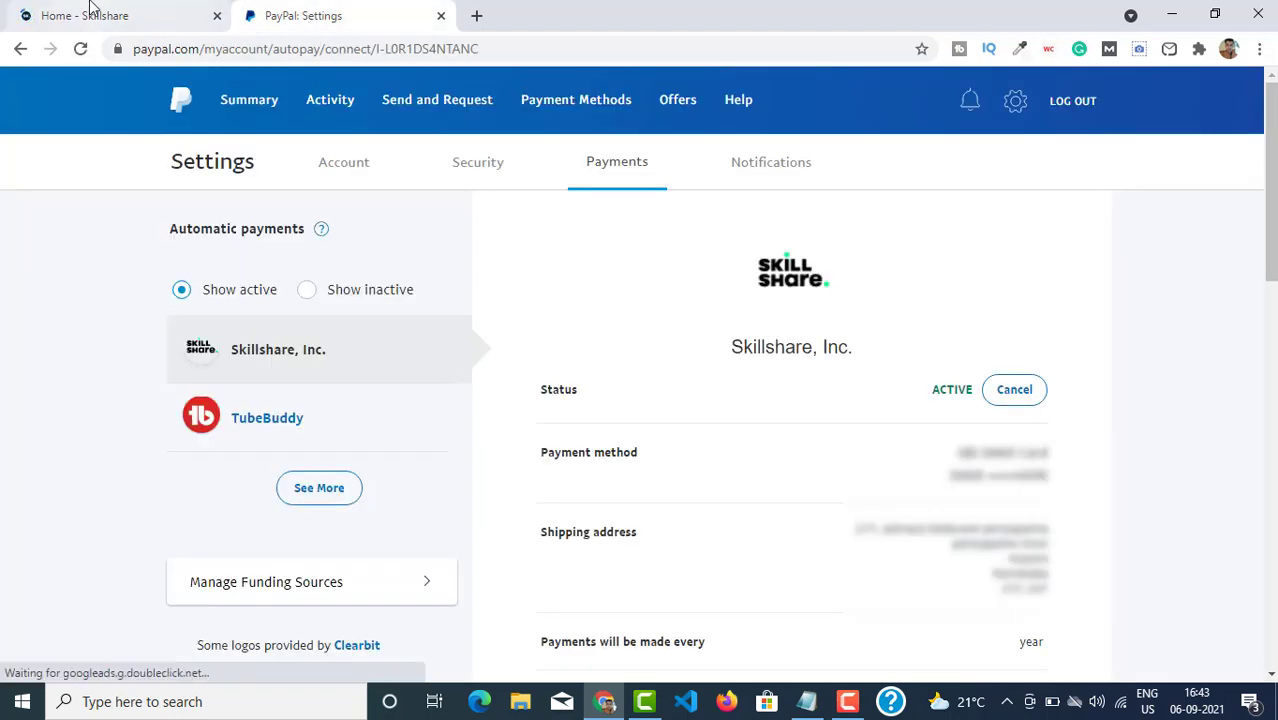